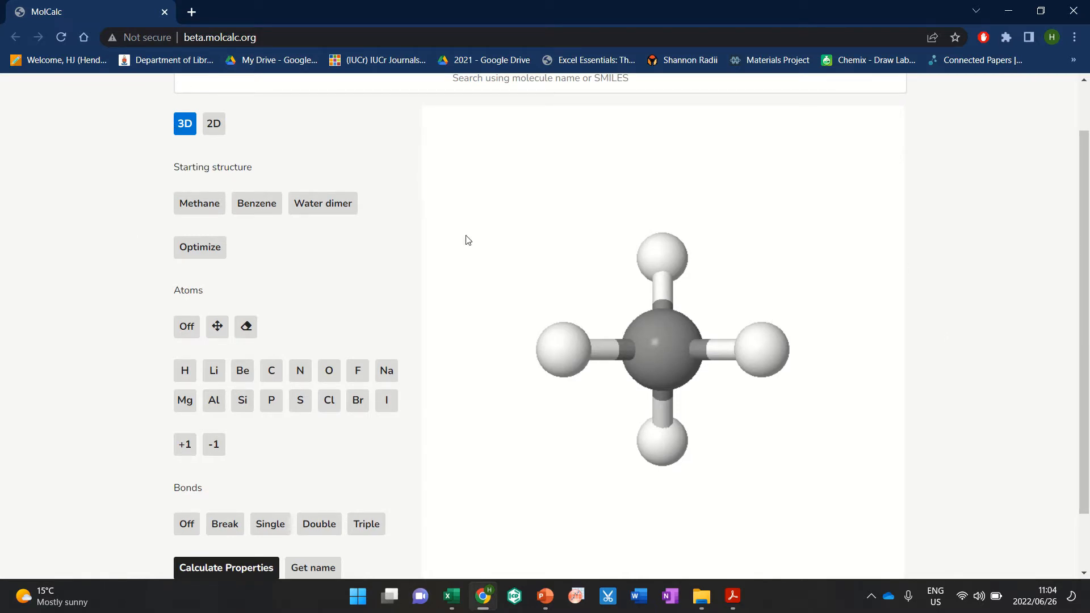
Inspect the methane model from several angles and reduce the page zoom until the whole molecule editor fits
drag(753, 361, 791, 390)
scroll(1056, 349, down, 1)
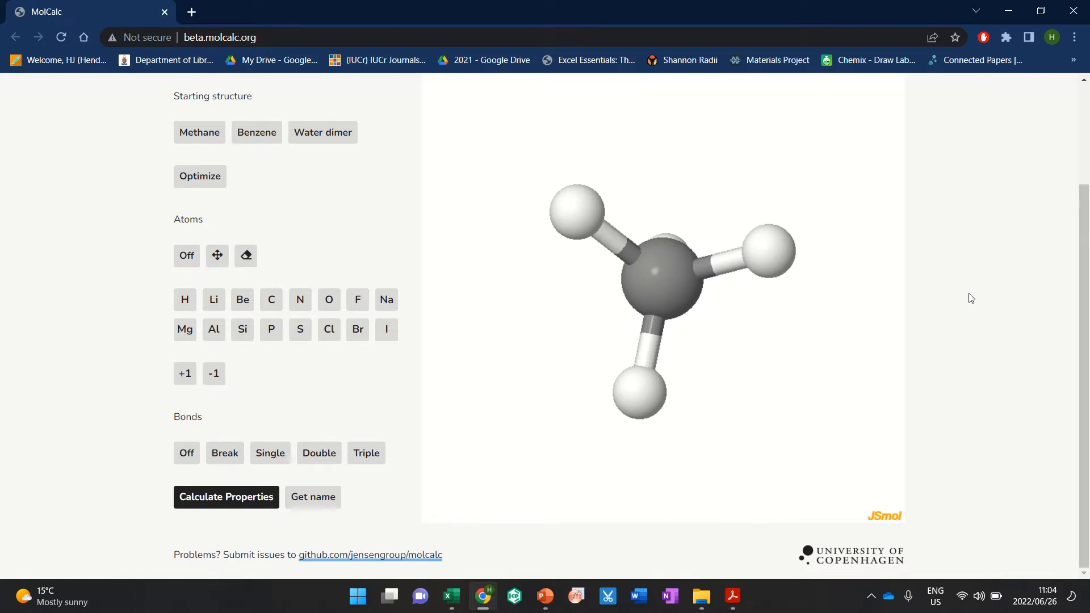
key(ctrl+minus)
key(ctrl+minus)
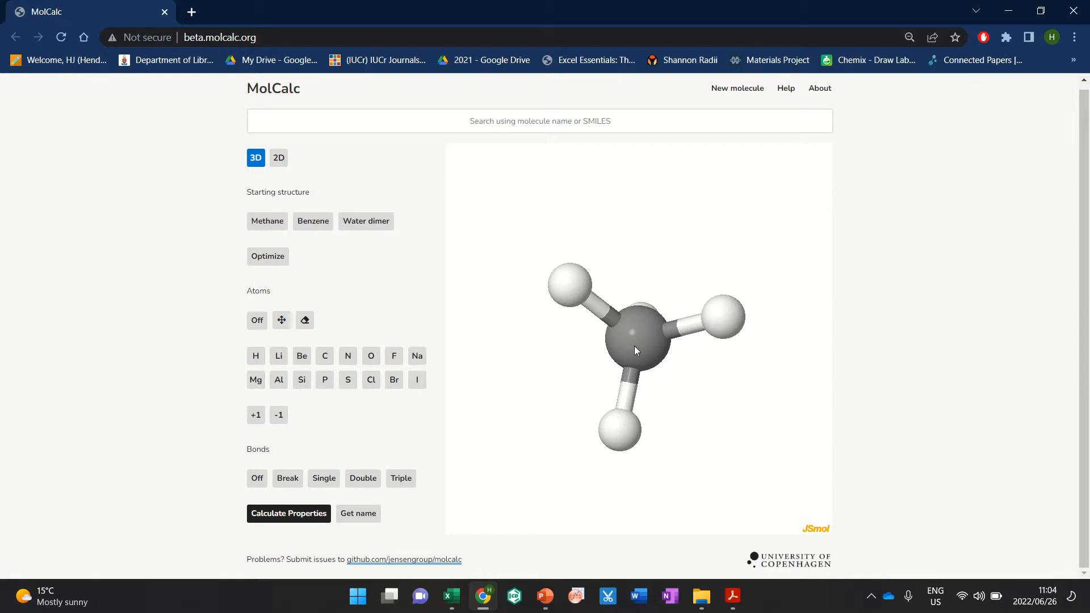
mouse_move(635, 329)
mouse_down()
mouse_move(676, 325)
mouse_move(624, 335)
mouse_up()
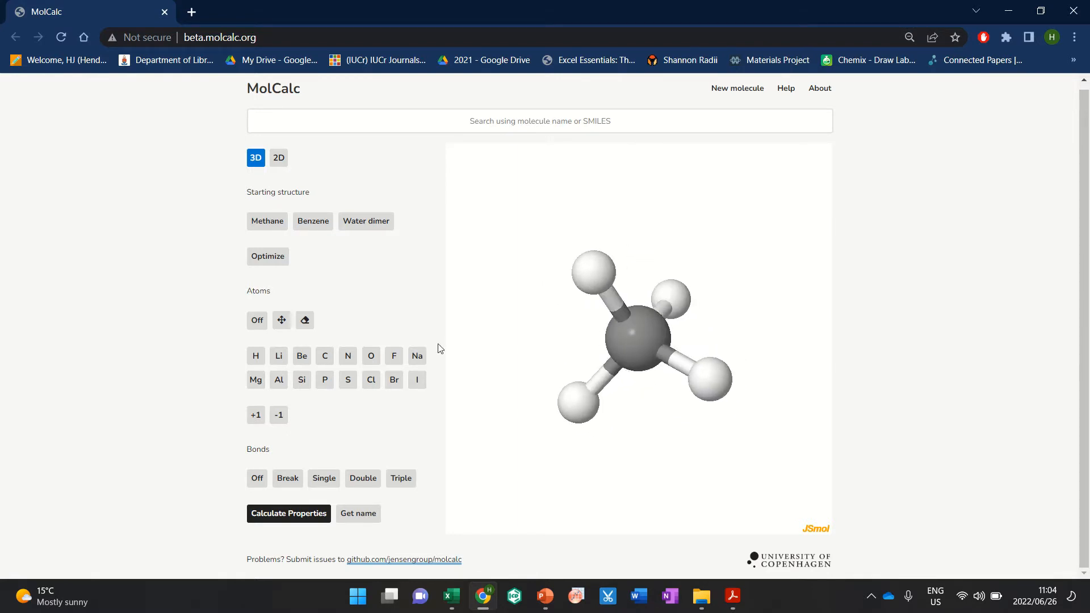
Load the benzene starting structure
click(347, 358)
click(311, 222)
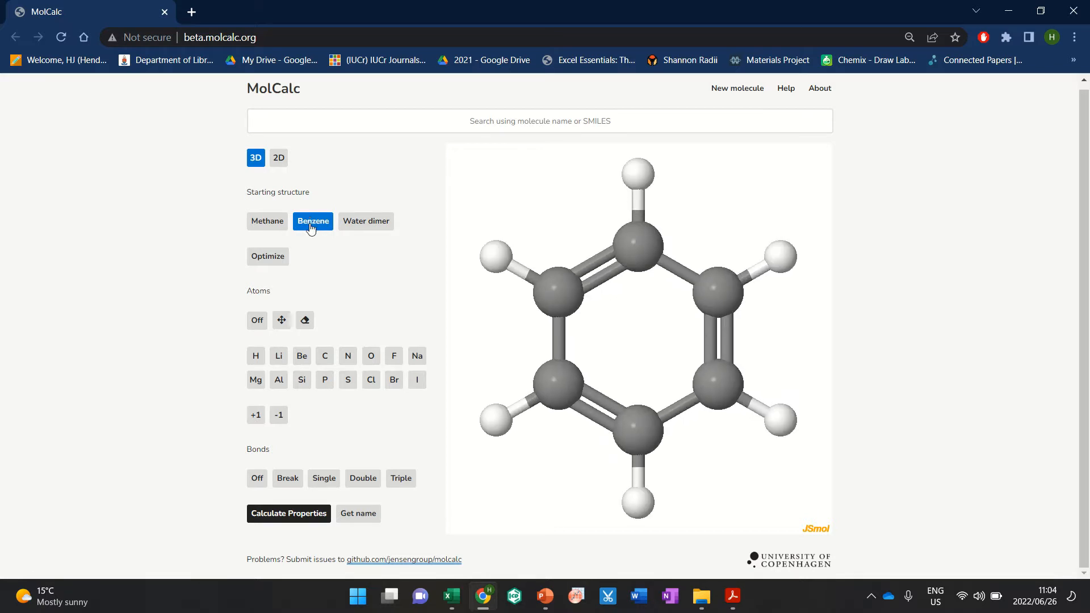
Load the methane starting structure and replace two of its hydrogens with carbon atoms to build propane
click(268, 222)
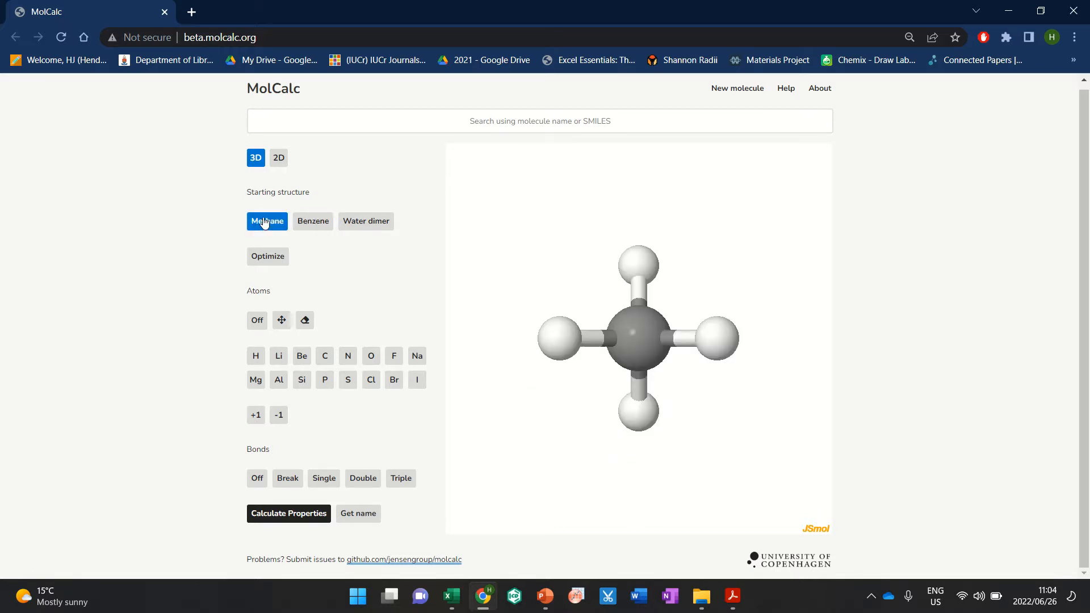
click(325, 358)
click(692, 353)
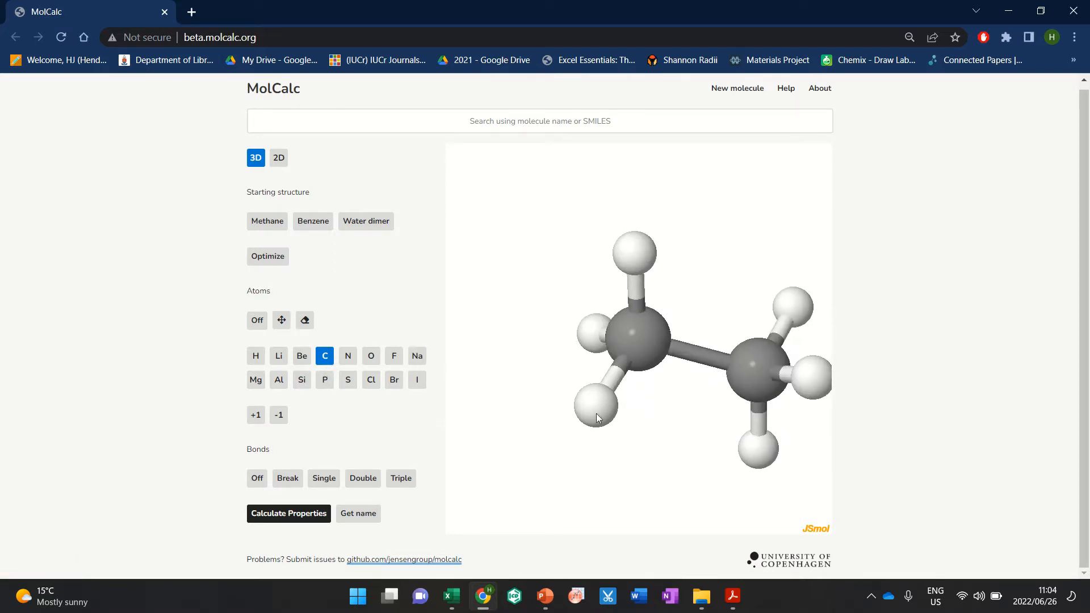
click(594, 412)
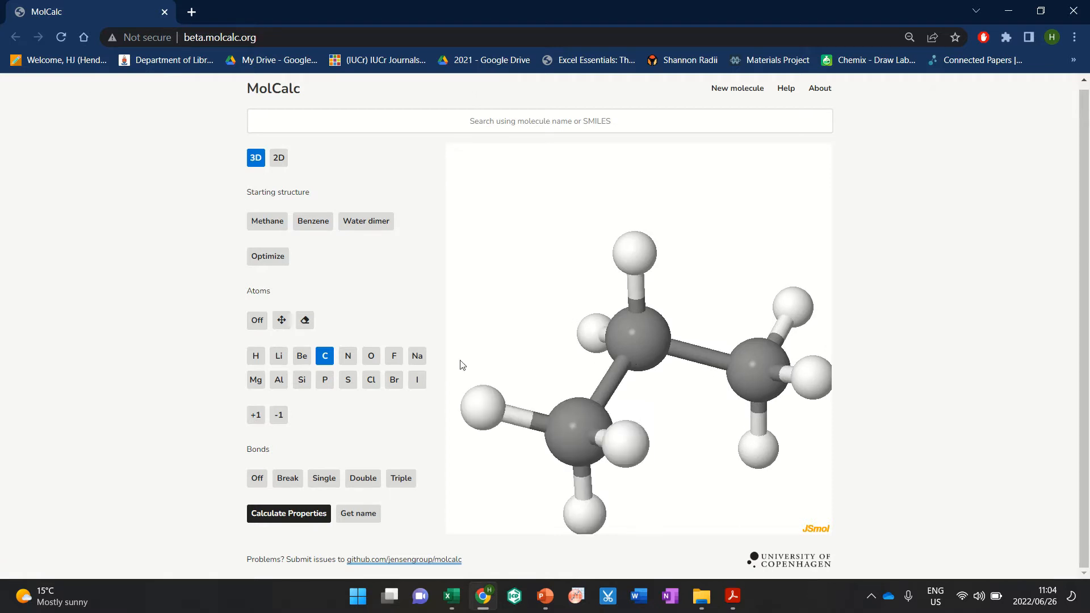
Replace a hydrogen on the central carbon with oxygen and make the carbon–oxygen bond double
click(370, 357)
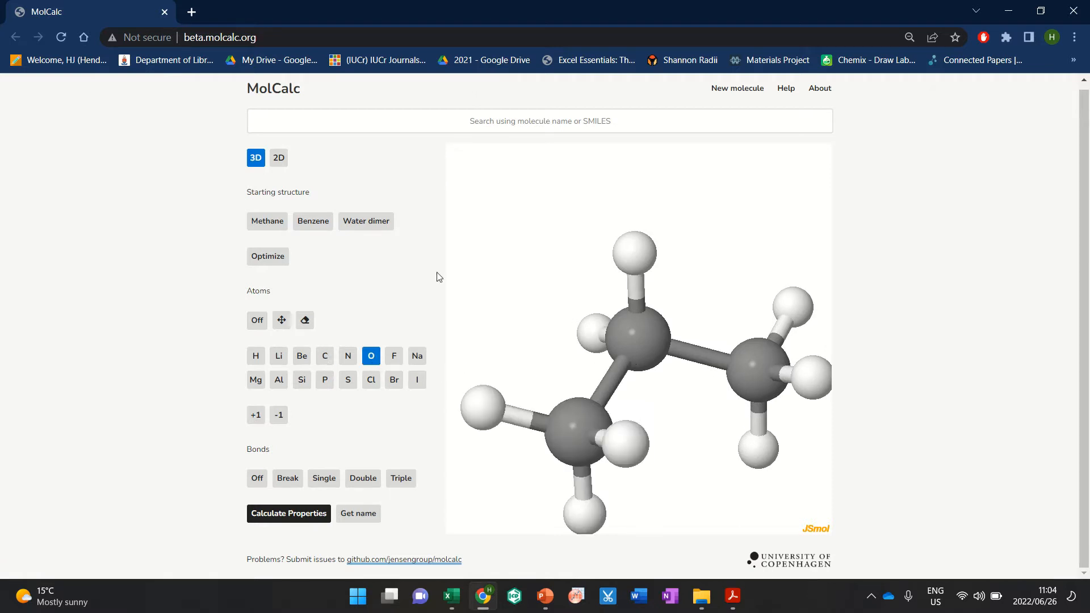
click(628, 257)
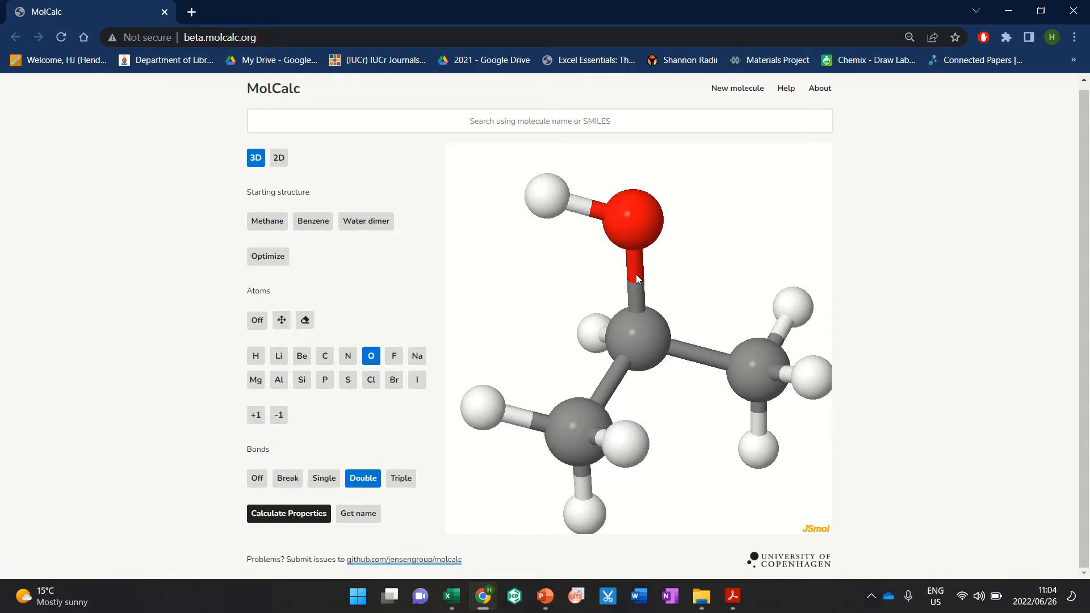
mouse_move(633, 286)
mouse_down()
mouse_move(705, 246)
mouse_move(648, 281)
mouse_up()
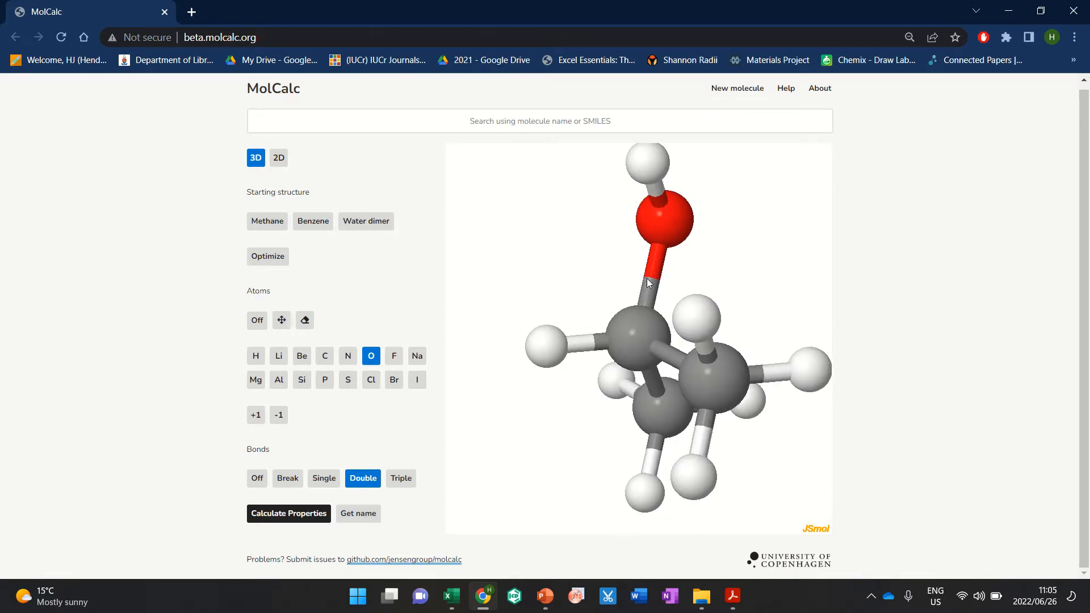
click(652, 278)
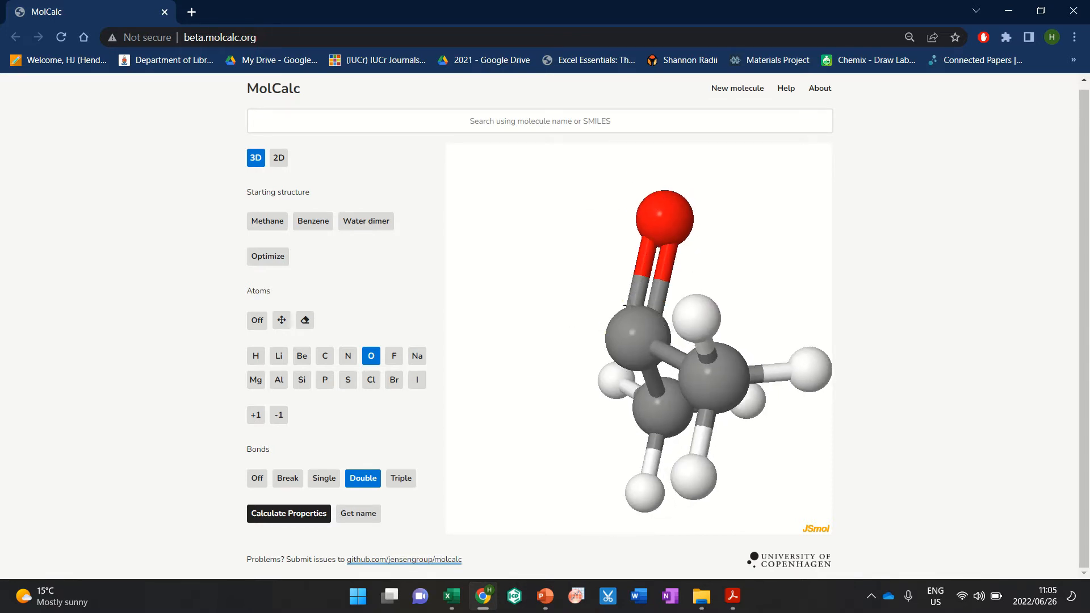
drag(661, 267, 658, 275)
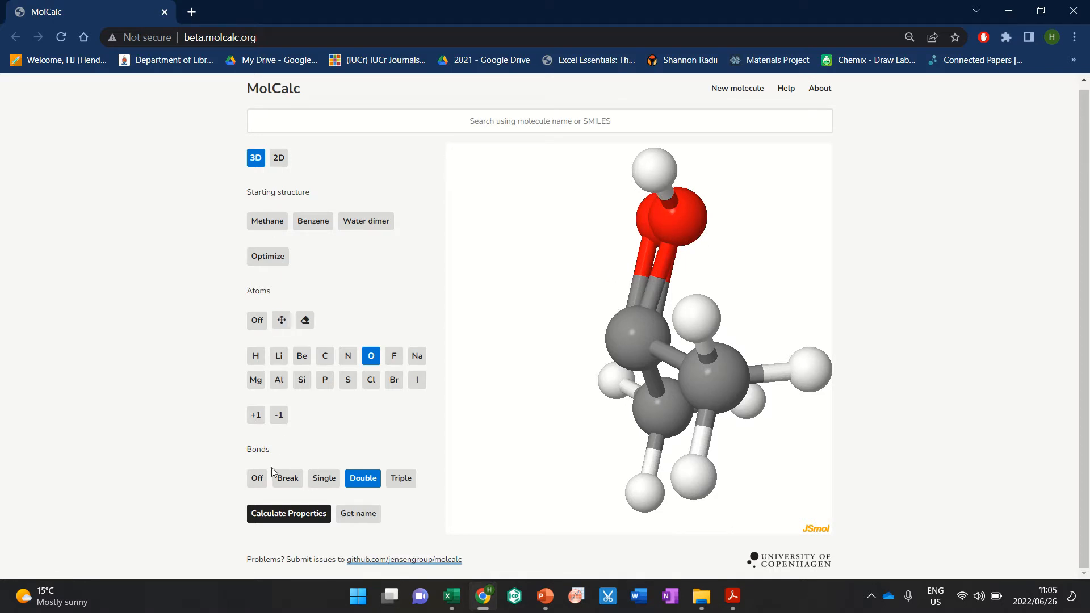
click(332, 483)
click(305, 321)
click(693, 217)
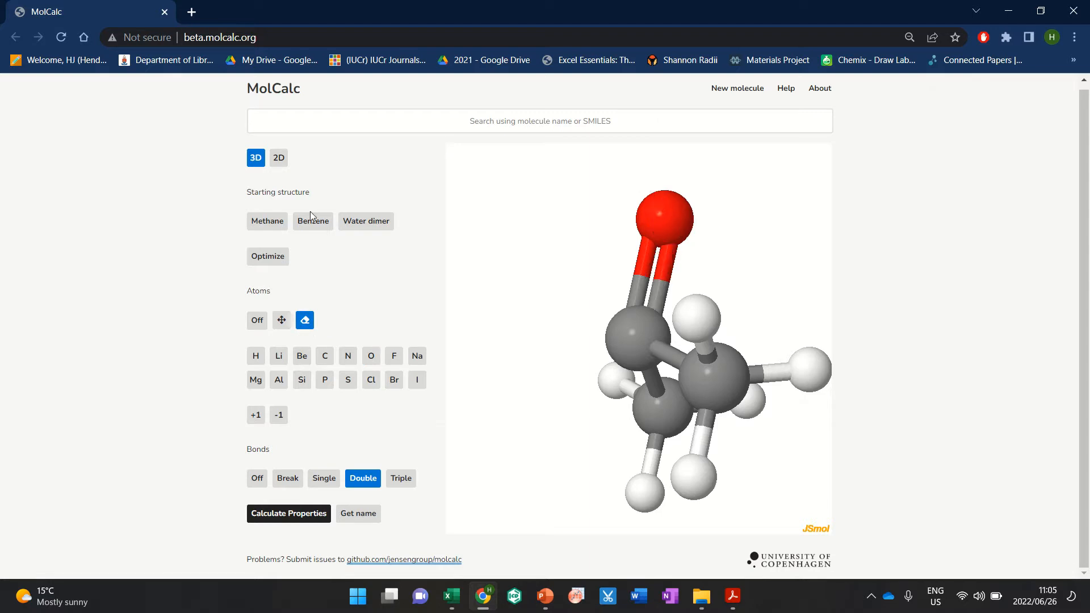
Optimize the geometry of the acetone model and inspect the molecule from different angles
click(282, 320)
drag(714, 310, 574, 333)
scroll(624, 344, up, 2)
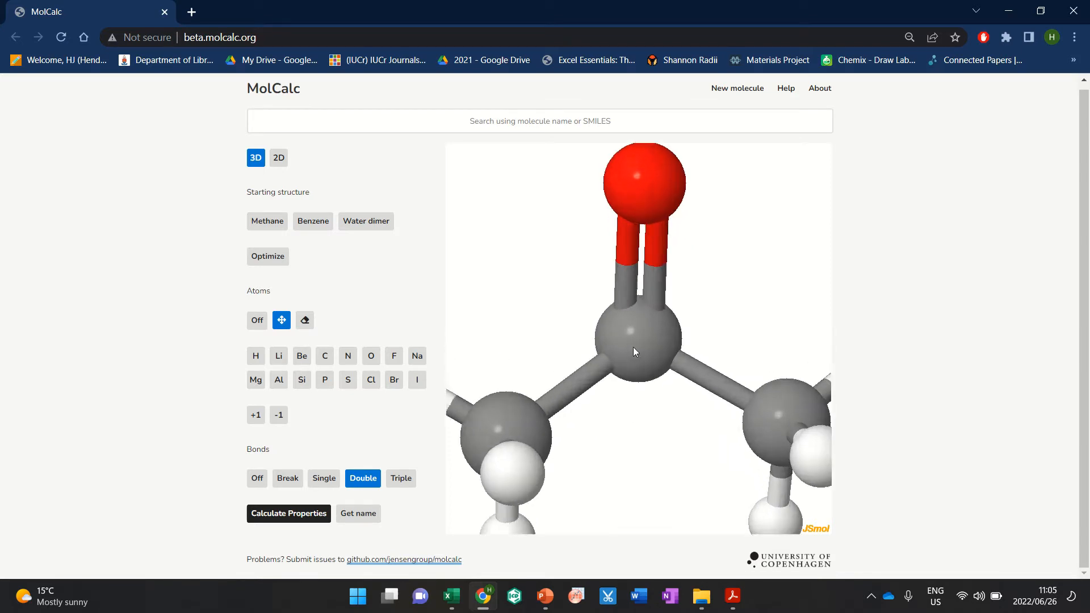
scroll(634, 347, down, 3)
scroll(633, 347, down, 1)
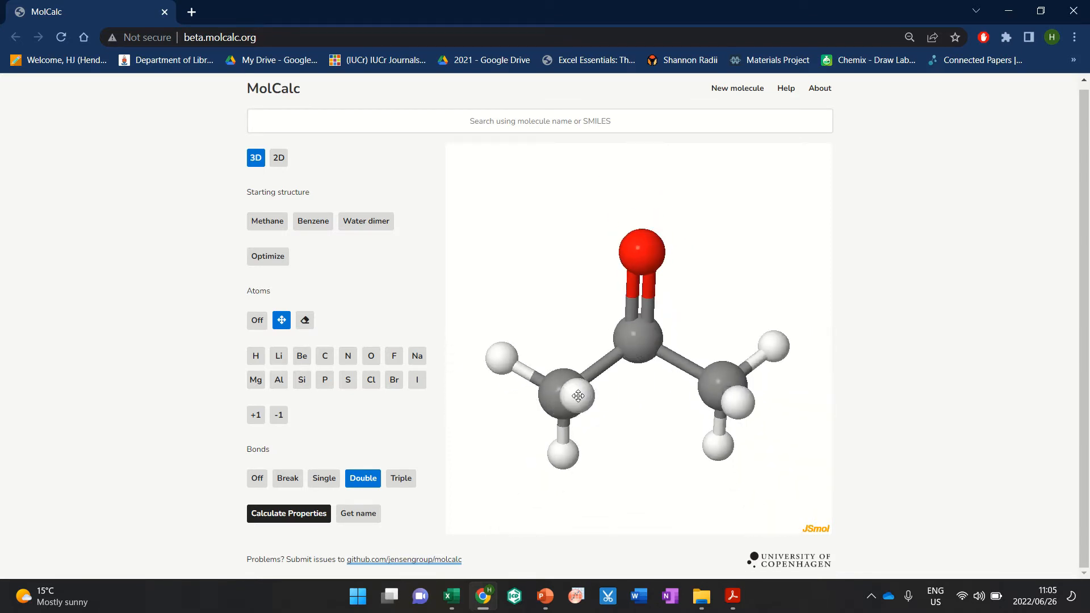
scroll(598, 422, down, 1)
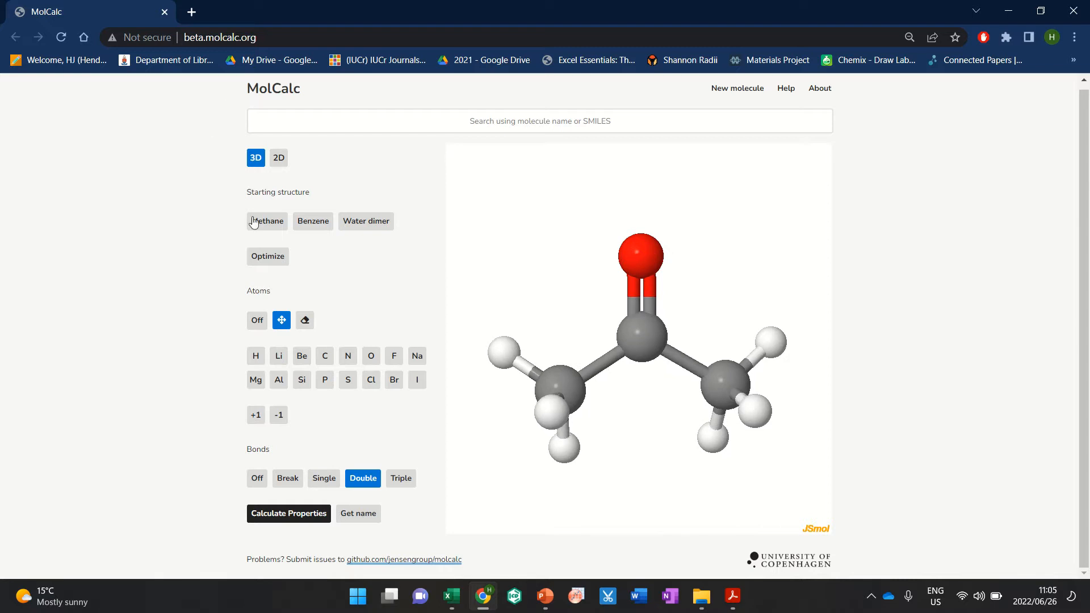
click(261, 258)
drag(547, 274, 690, 351)
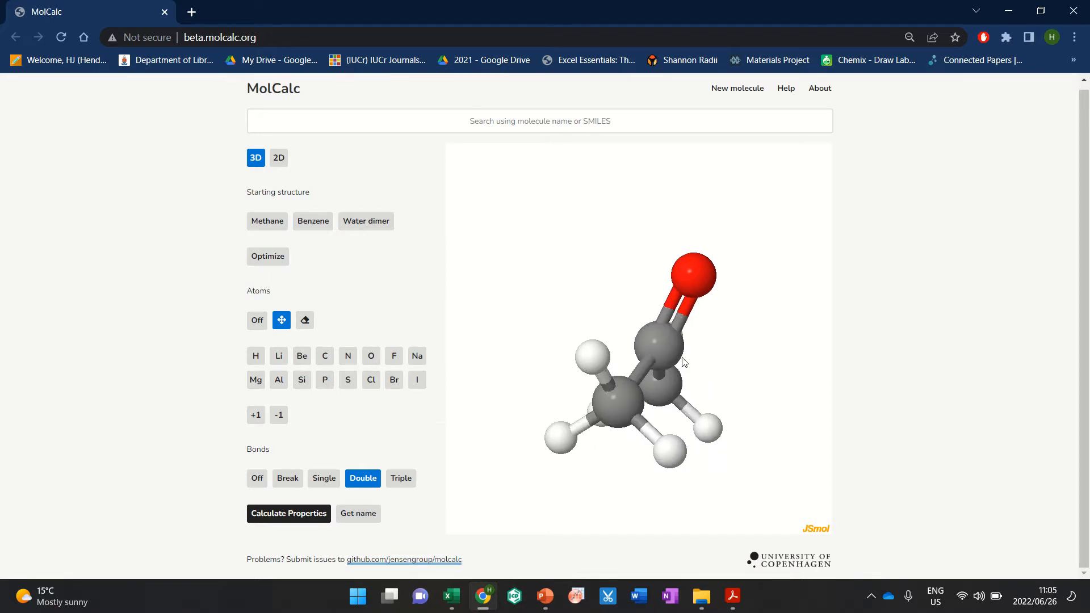
drag(731, 388, 662, 329)
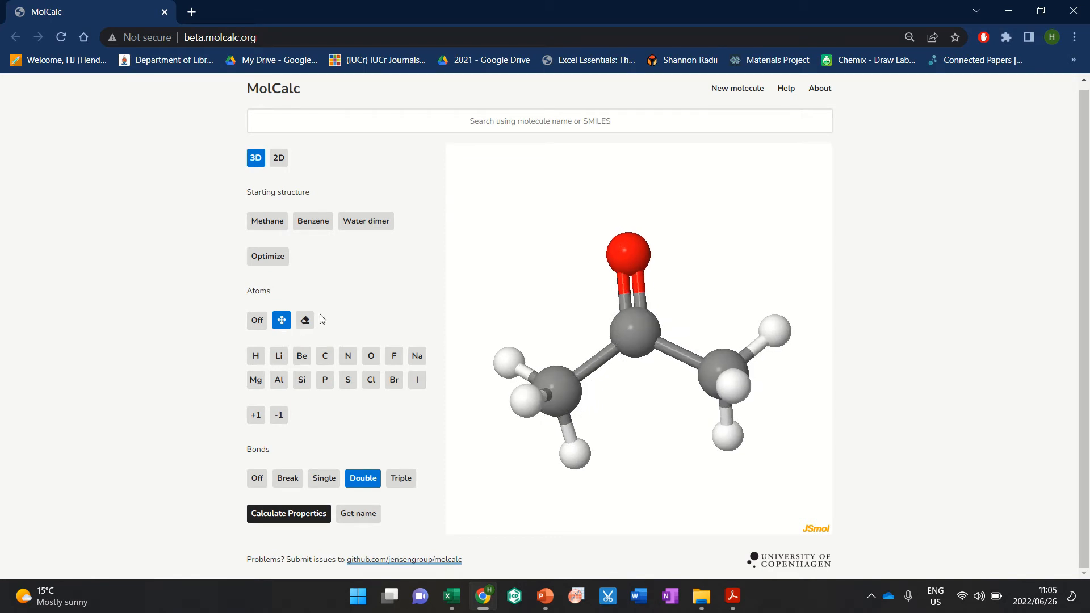
Start again from methane, replacing one hydrogen with carbon and the opposite hydrogen with nitrogen
click(264, 222)
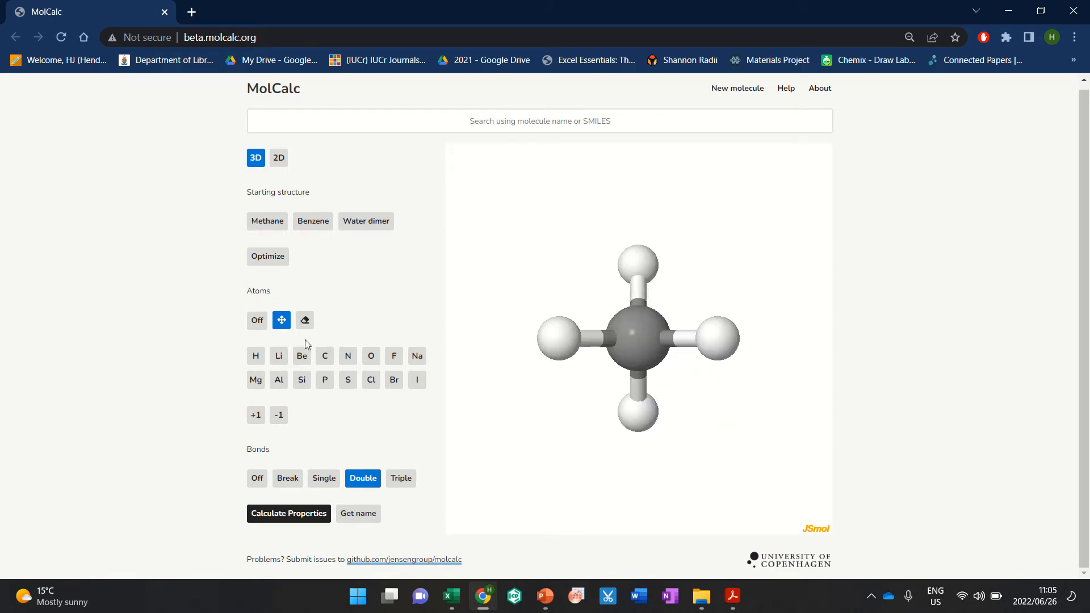
click(325, 356)
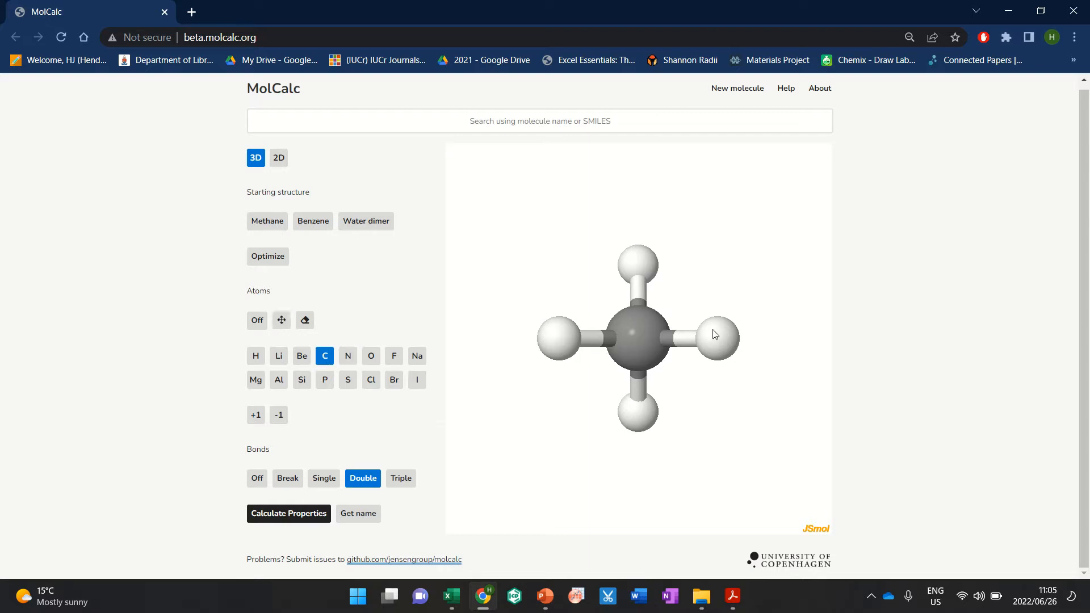
click(727, 340)
click(348, 356)
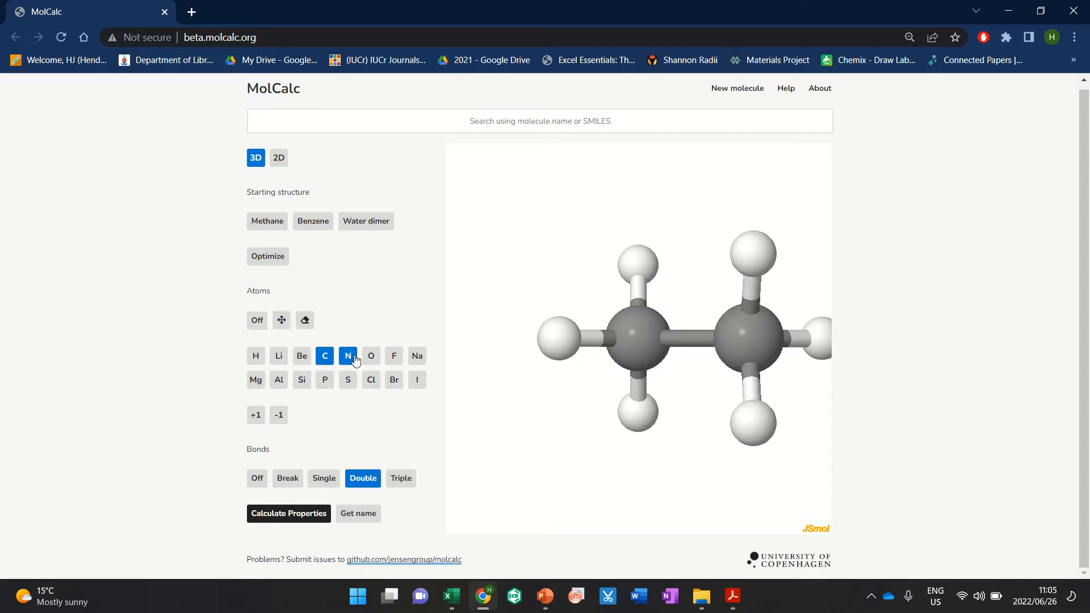
click(553, 338)
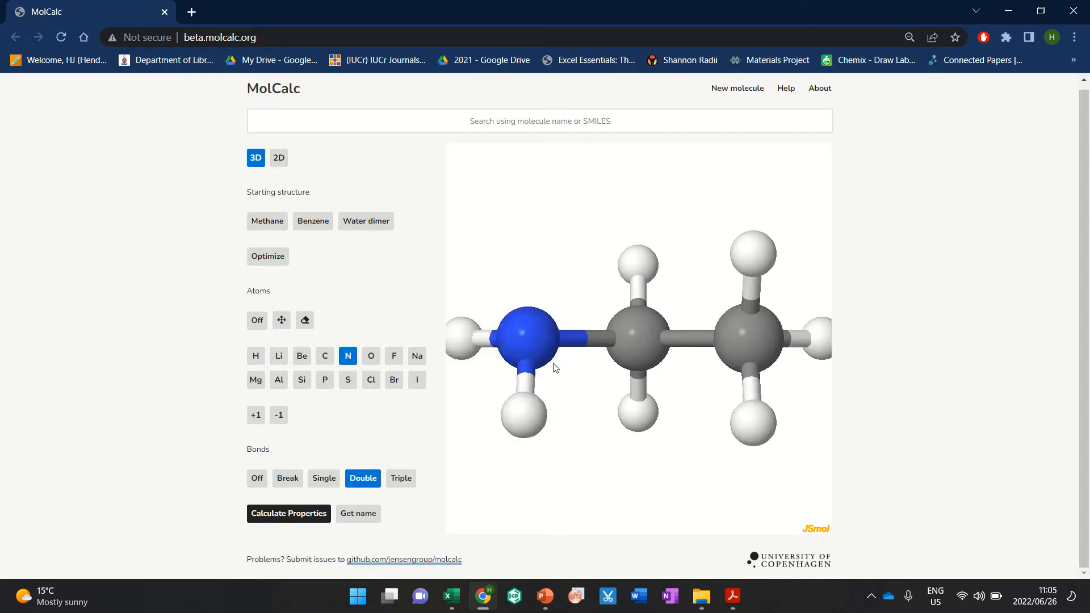
Make the carbon–nitrogen bond triple and optimize the geometry of the molecule
click(401, 478)
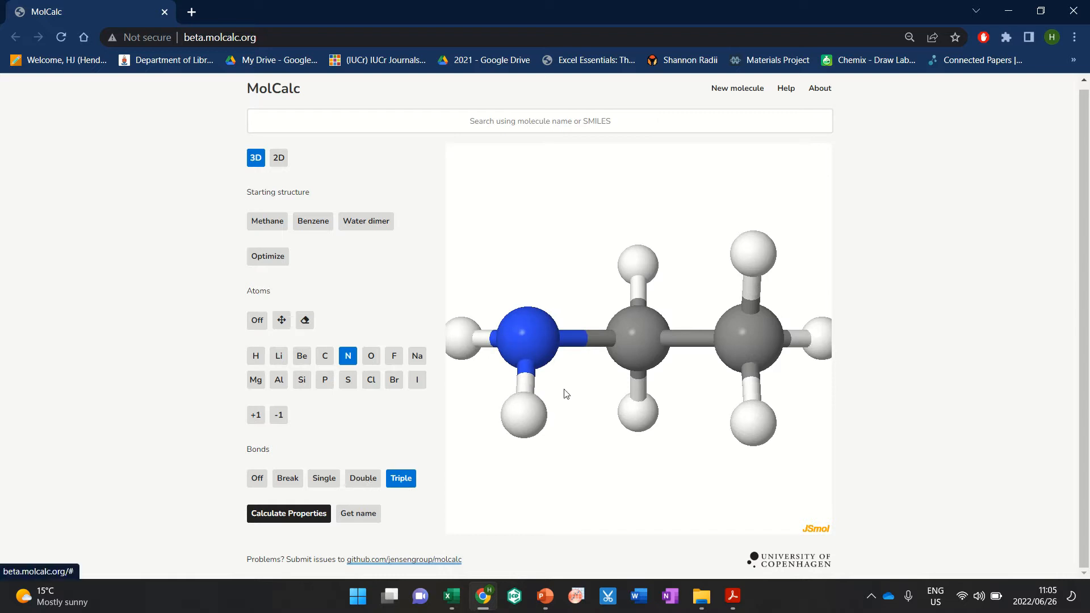
click(579, 339)
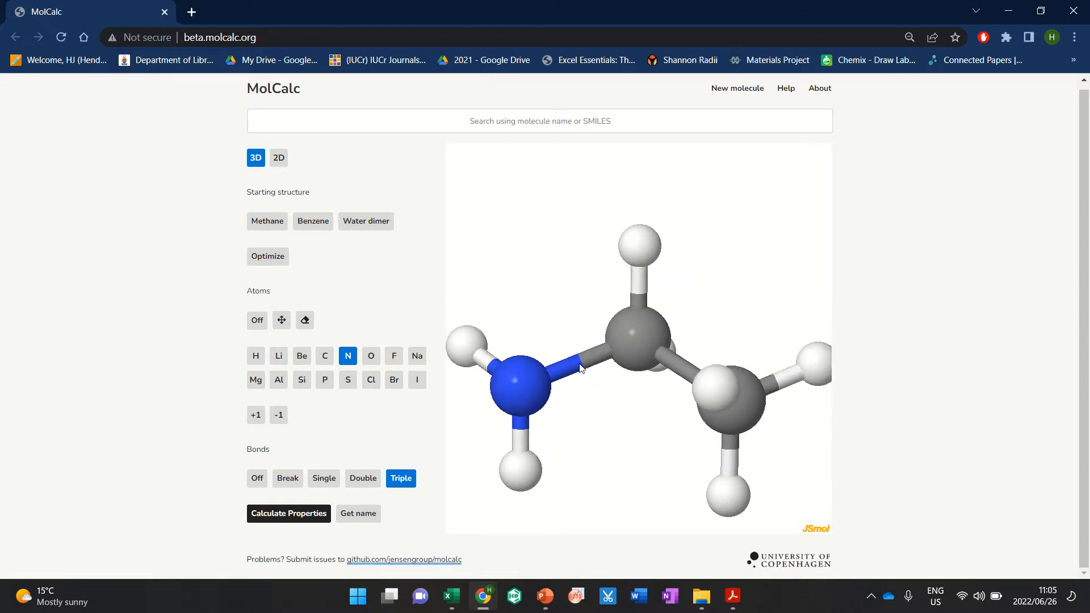
click(579, 366)
click(261, 258)
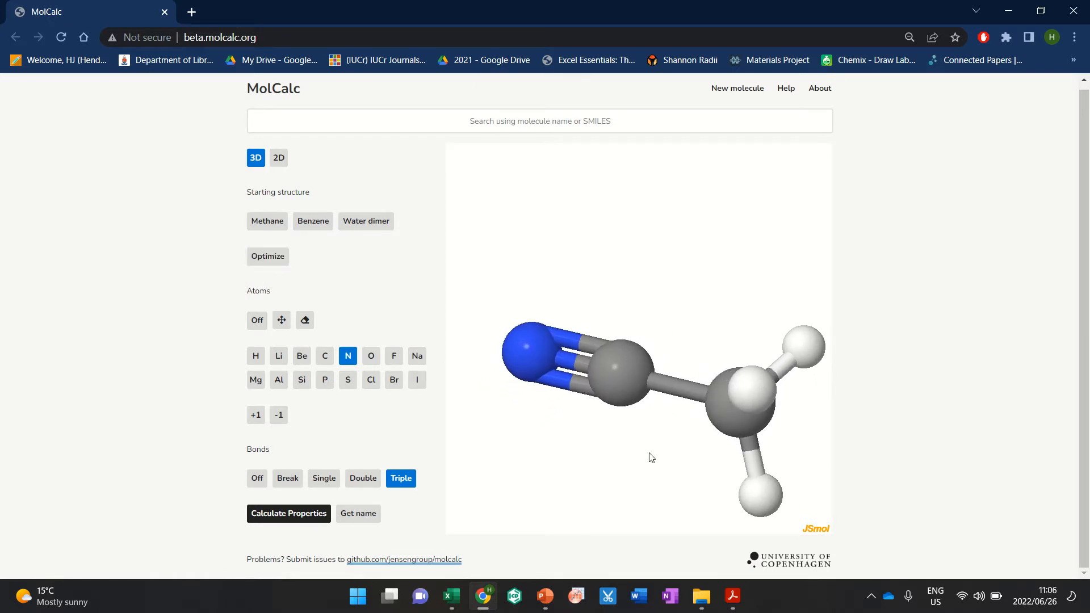
Reset to the methane starting structure and replace two opposite hydrogens with carbon atoms
click(263, 232)
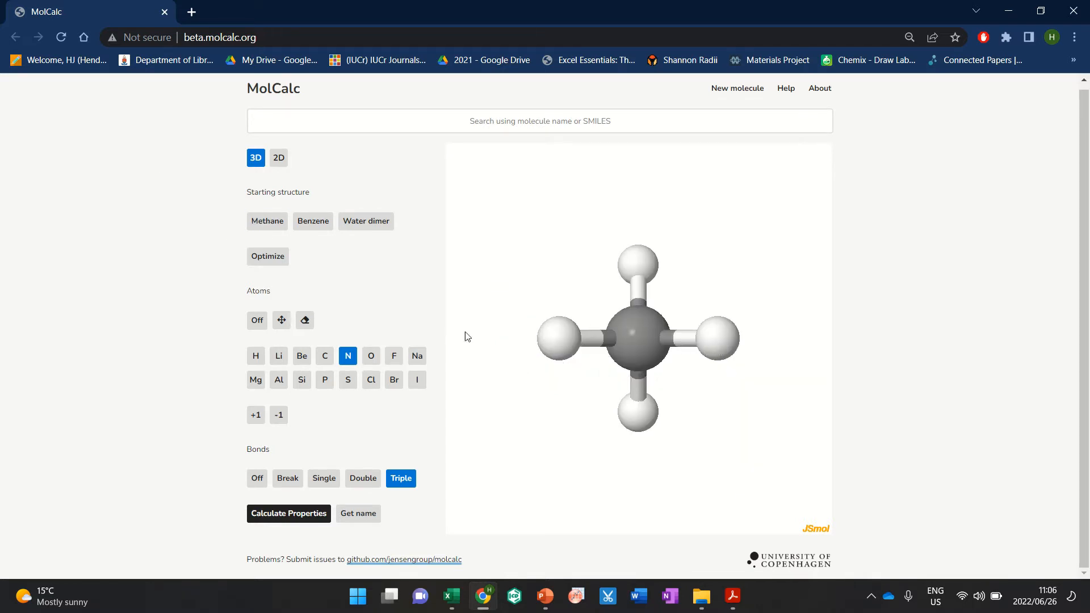
click(325, 356)
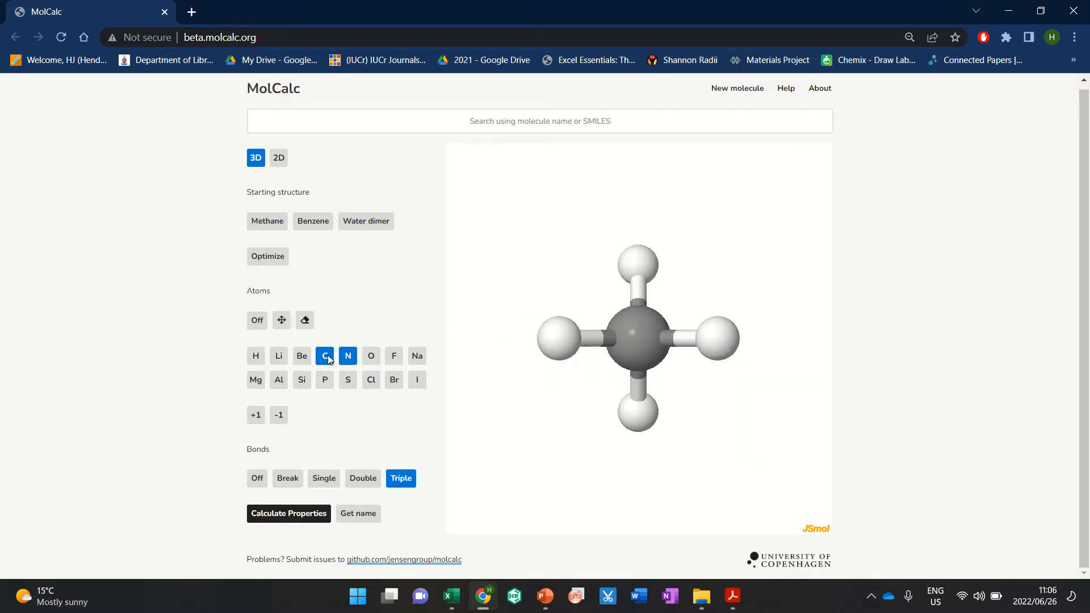
click(730, 340)
click(550, 340)
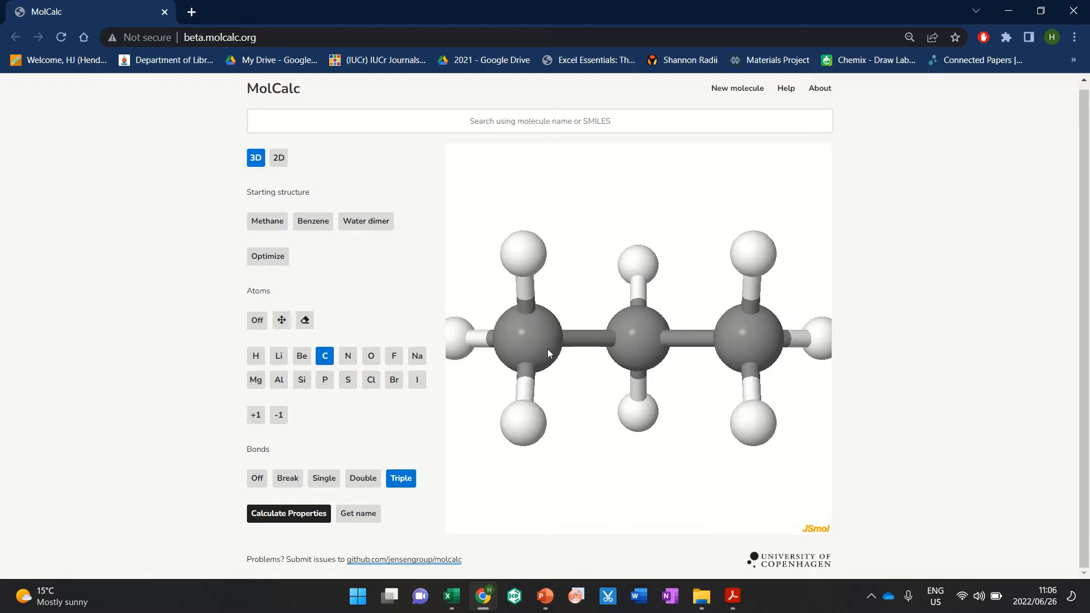
drag(541, 341, 622, 336)
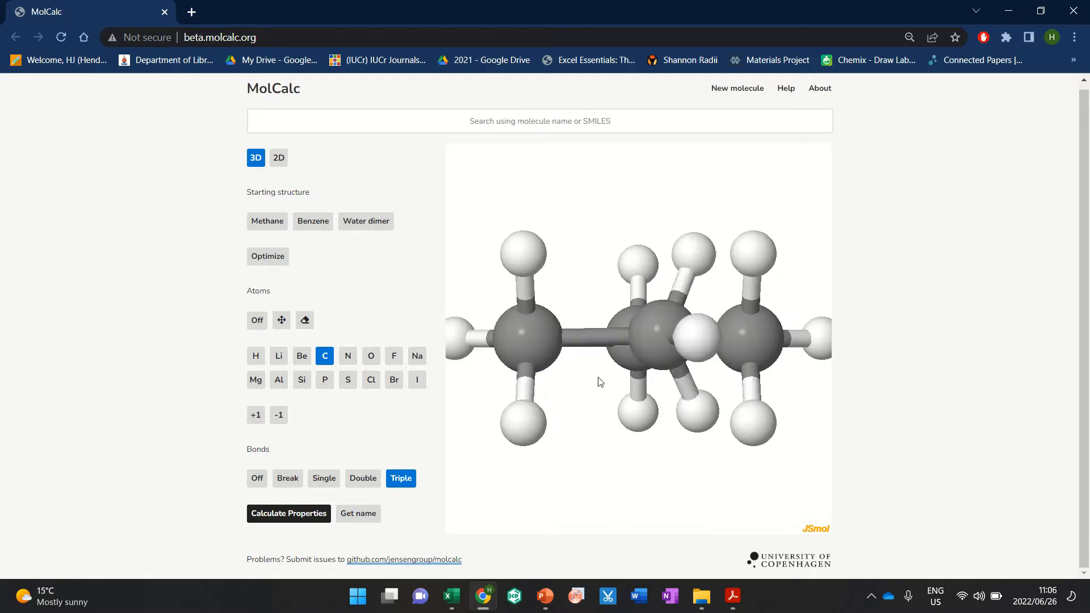
click(305, 320)
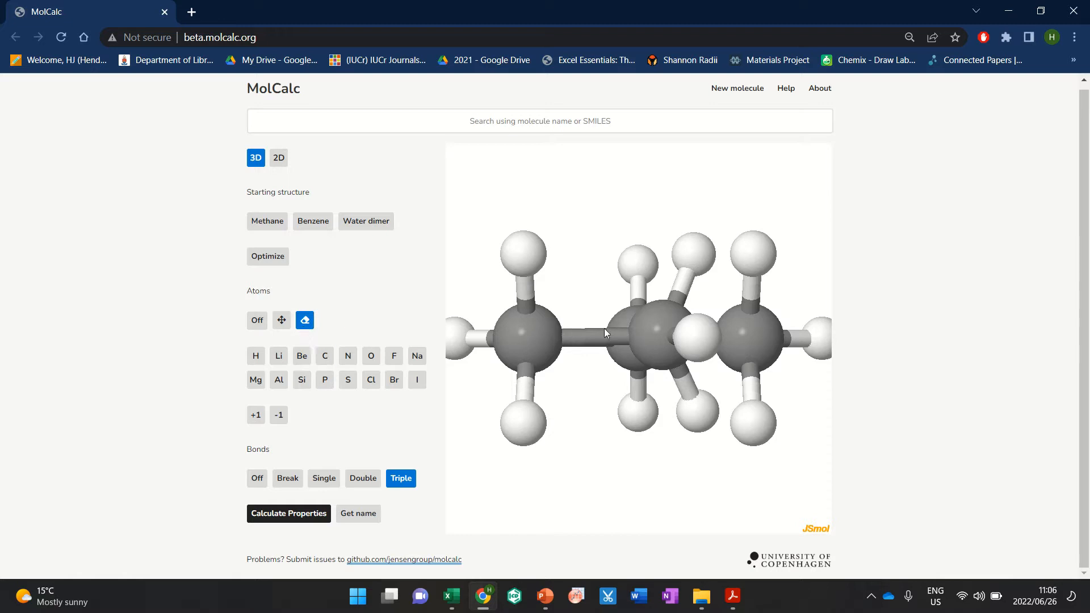
click(652, 344)
Remove one hydrogen from the central carbon and replace its remaining hydrogen with an oxygen atom
click(349, 359)
click(371, 356)
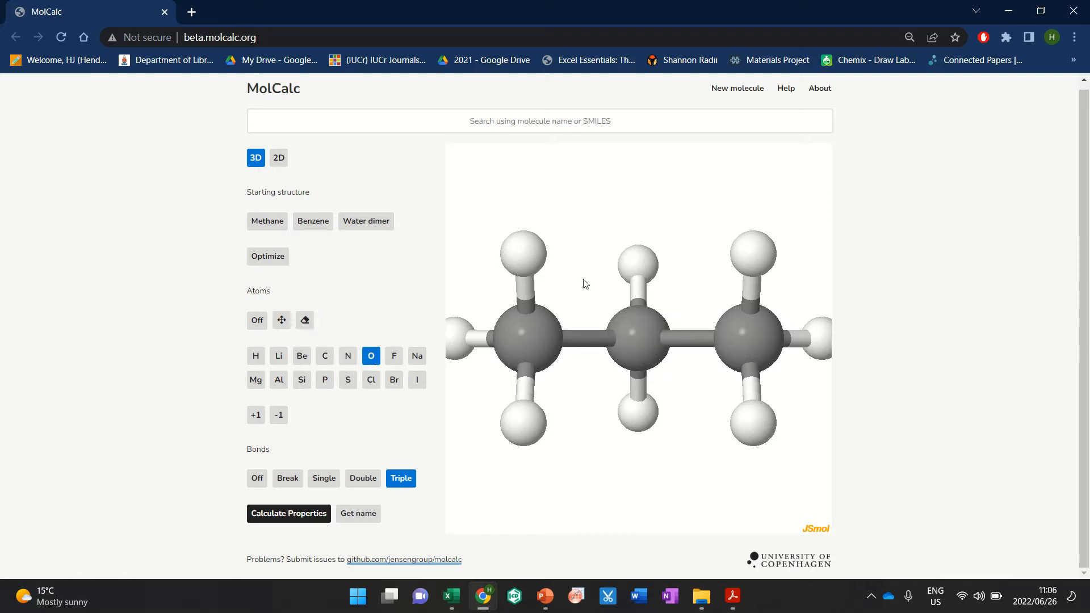
click(636, 264)
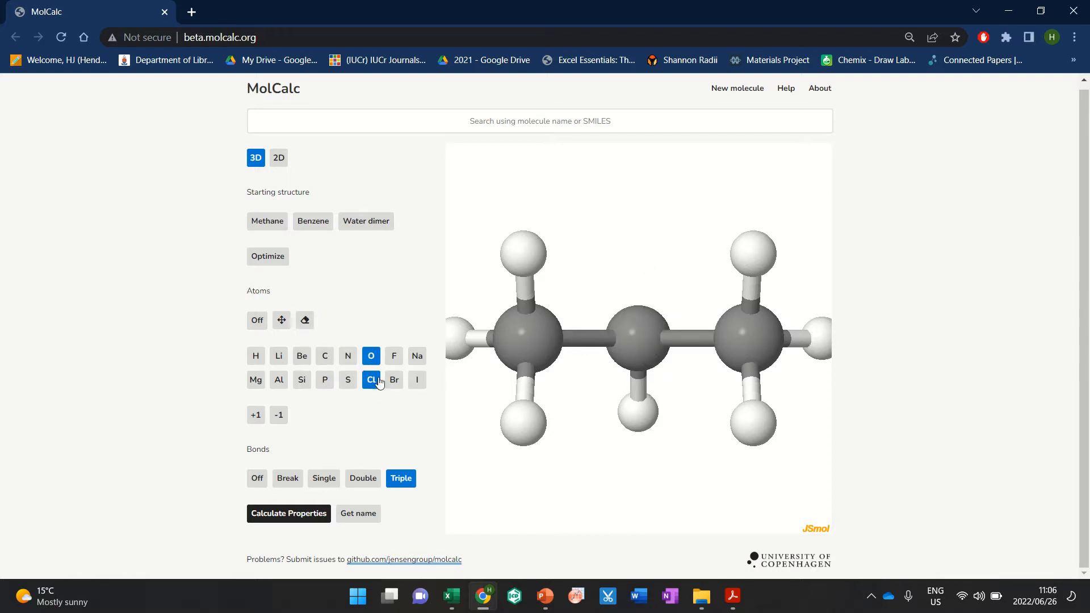
click(282, 320)
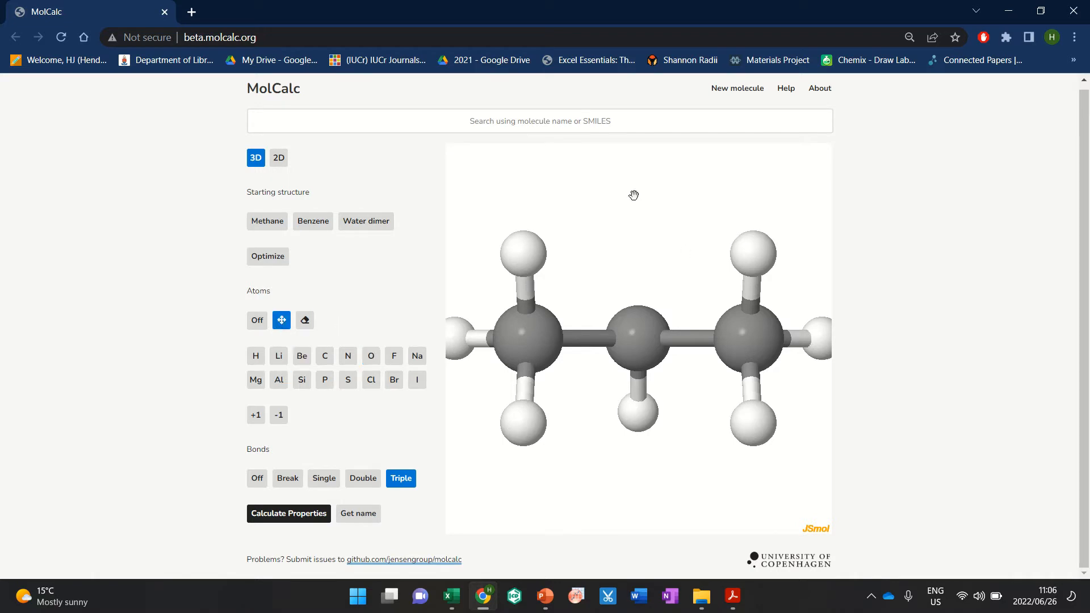
drag(633, 195, 612, 407)
click(372, 359)
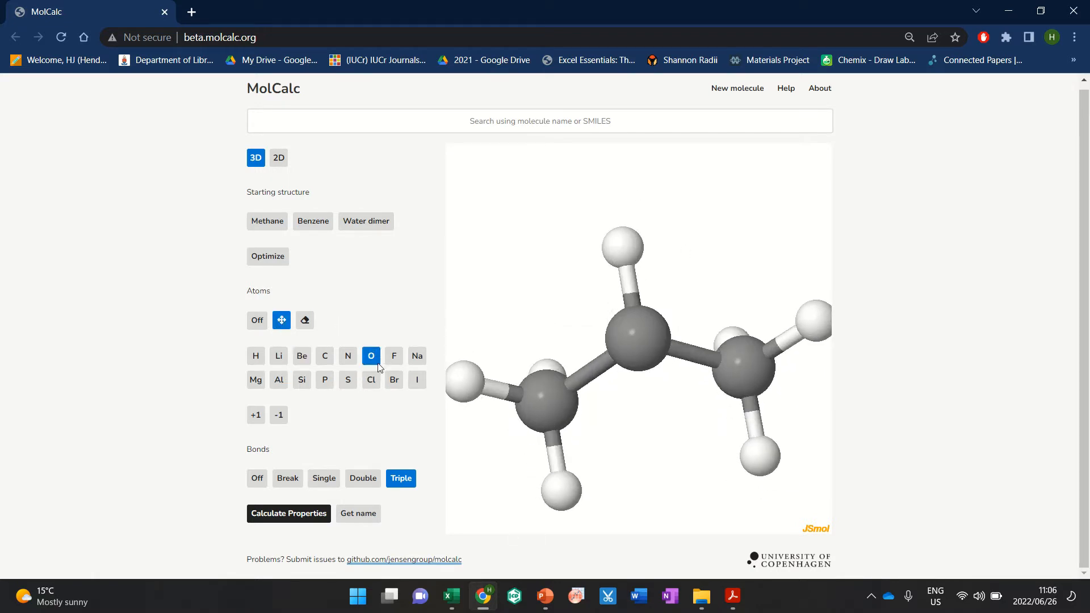
click(627, 246)
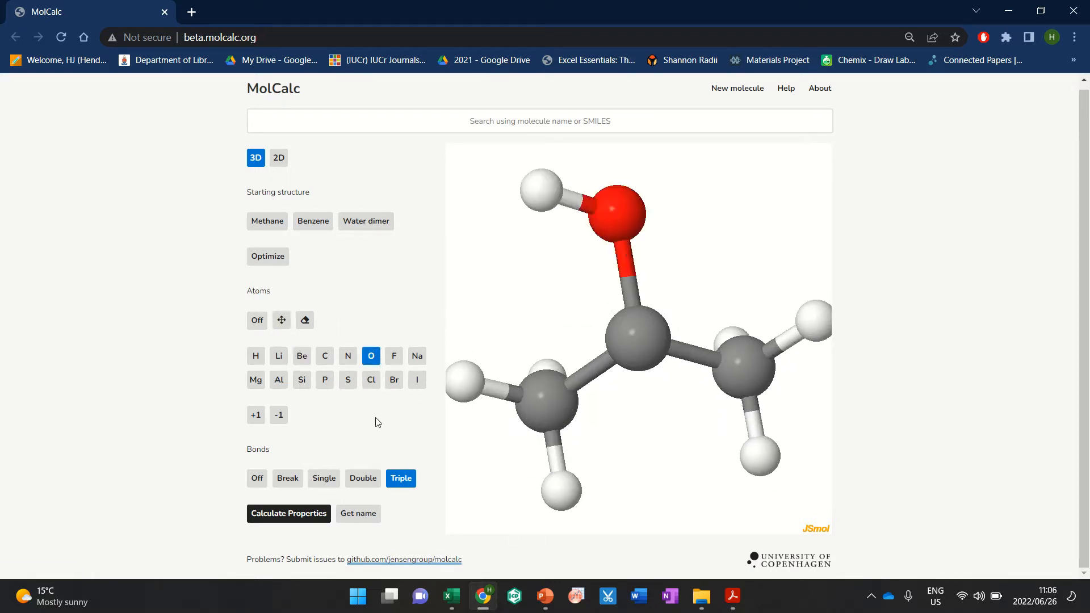
Make the carbon–oxygen bond double and optimize the geometry of the resulting acetone molecule
click(363, 478)
click(625, 281)
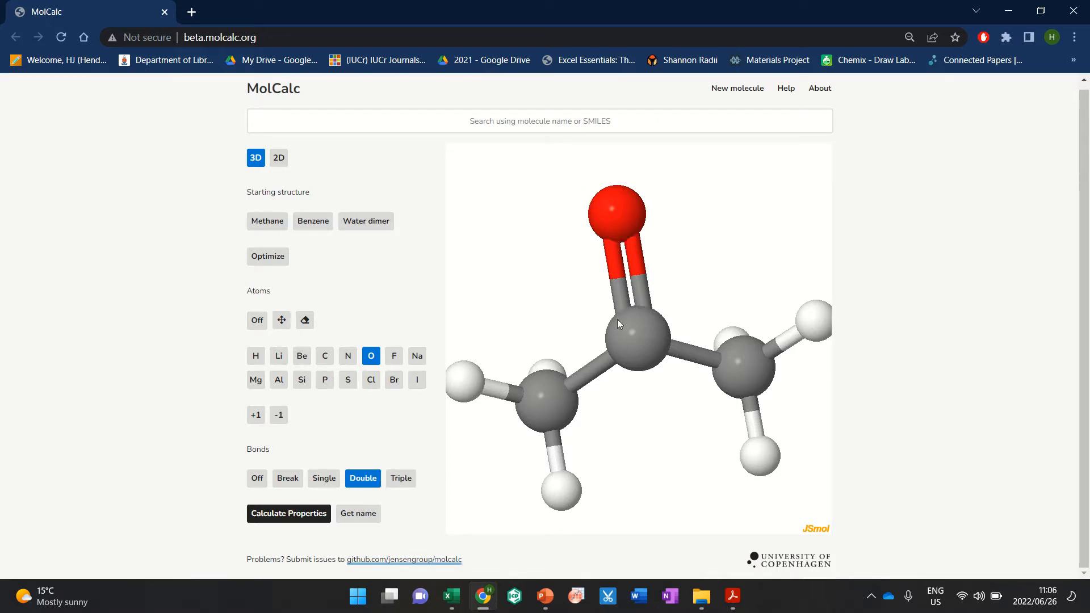
click(268, 256)
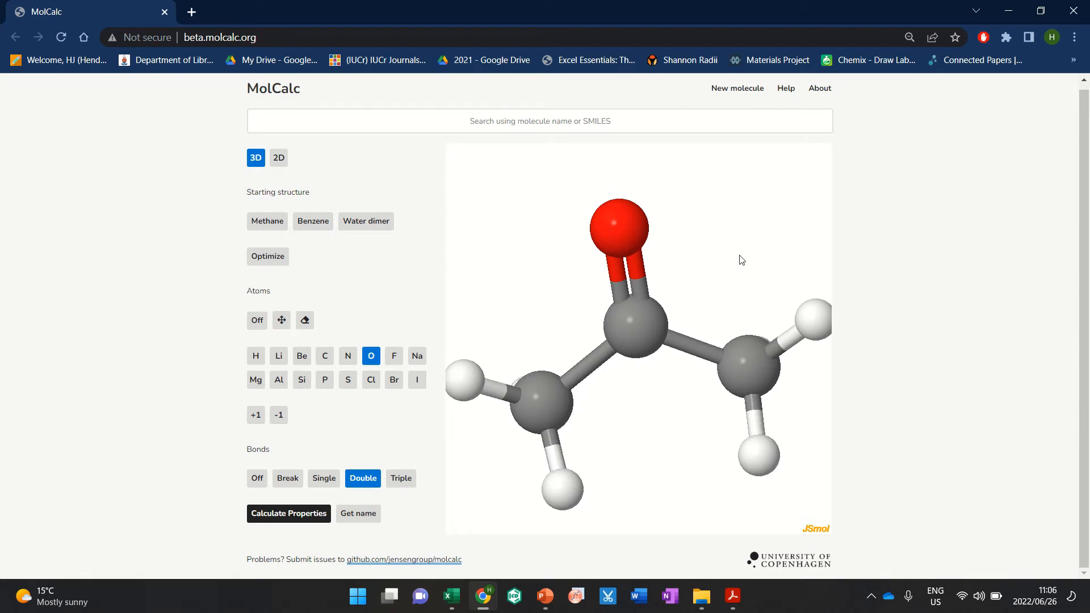
click(254, 255)
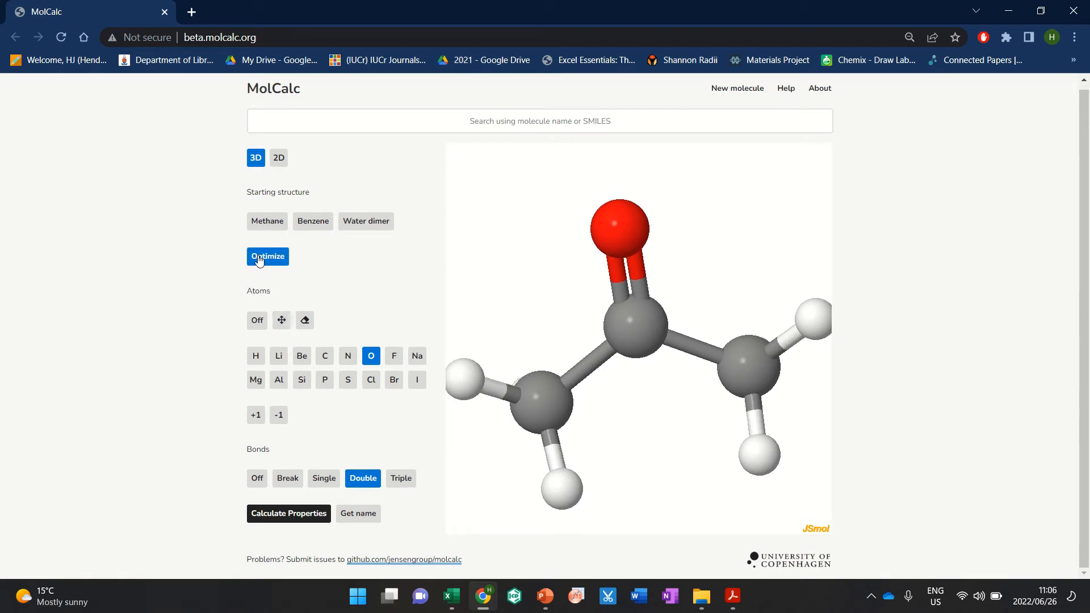
Calculate the molecule's quantum chemical properties, open its vibrational frequencies and inspect the animated model
click(278, 512)
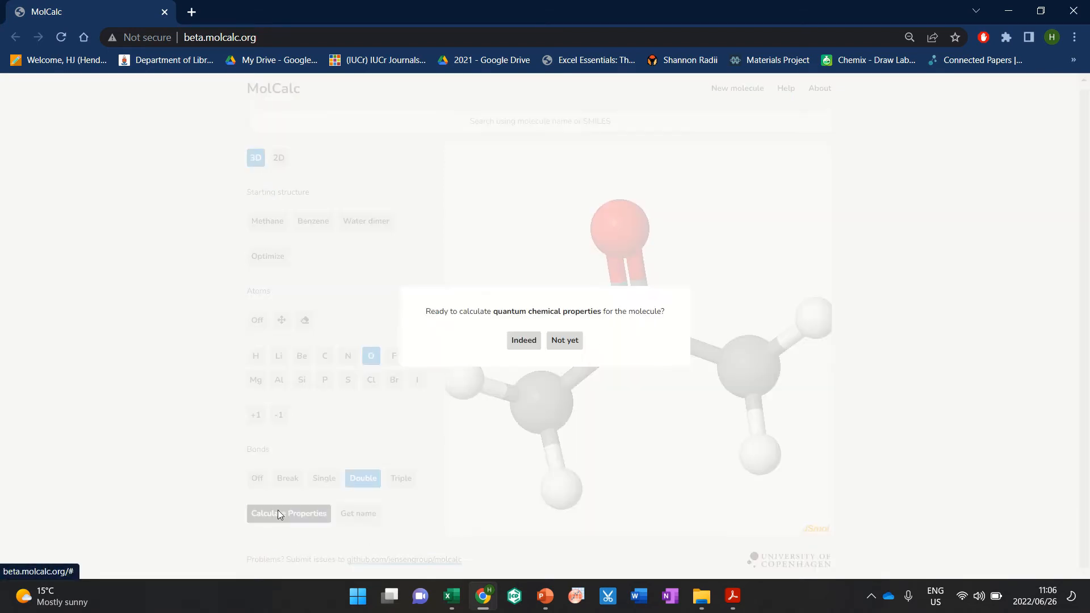
click(523, 340)
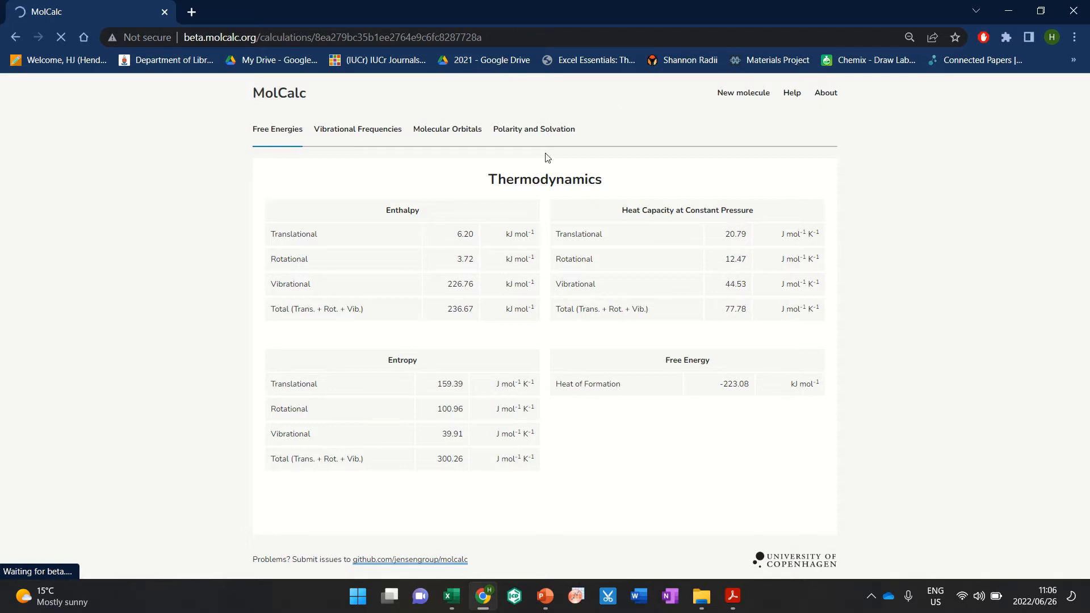
click(354, 134)
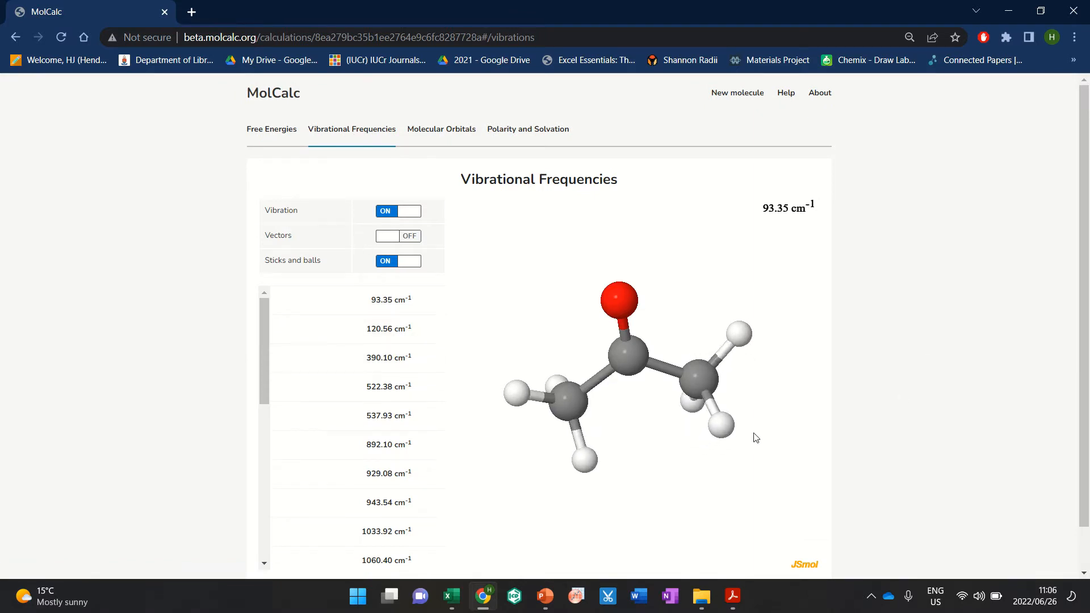
drag(562, 390, 560, 325)
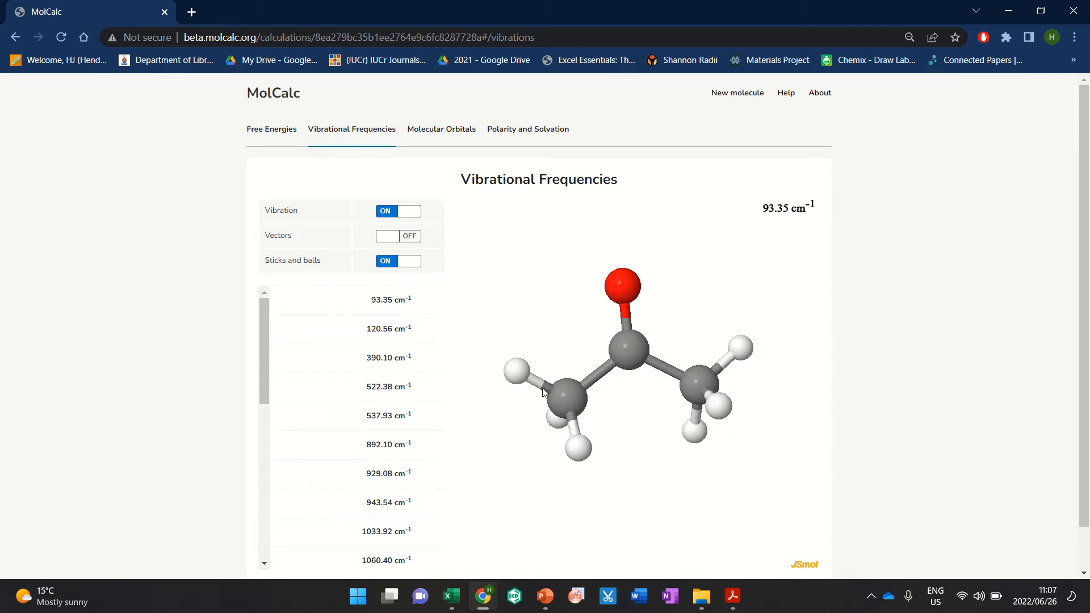
scroll(1022, 311, down, 1)
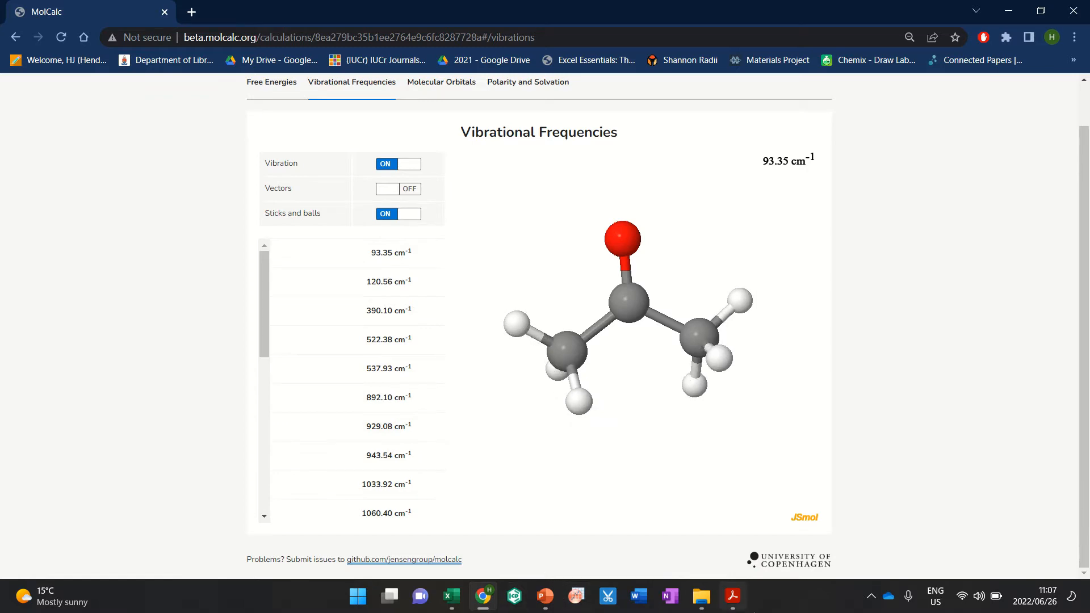
Review Table 3.4 in the practical guide PDF, the acetone spectrum in Excel, and the typical wavenumbers in Table 3.2
click(733, 605)
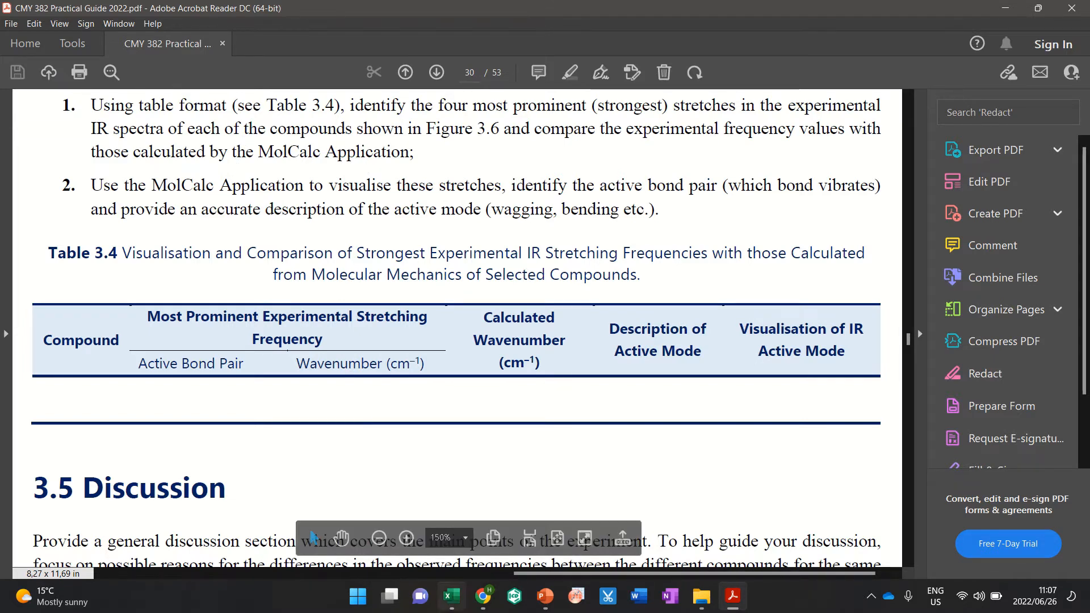
click(452, 596)
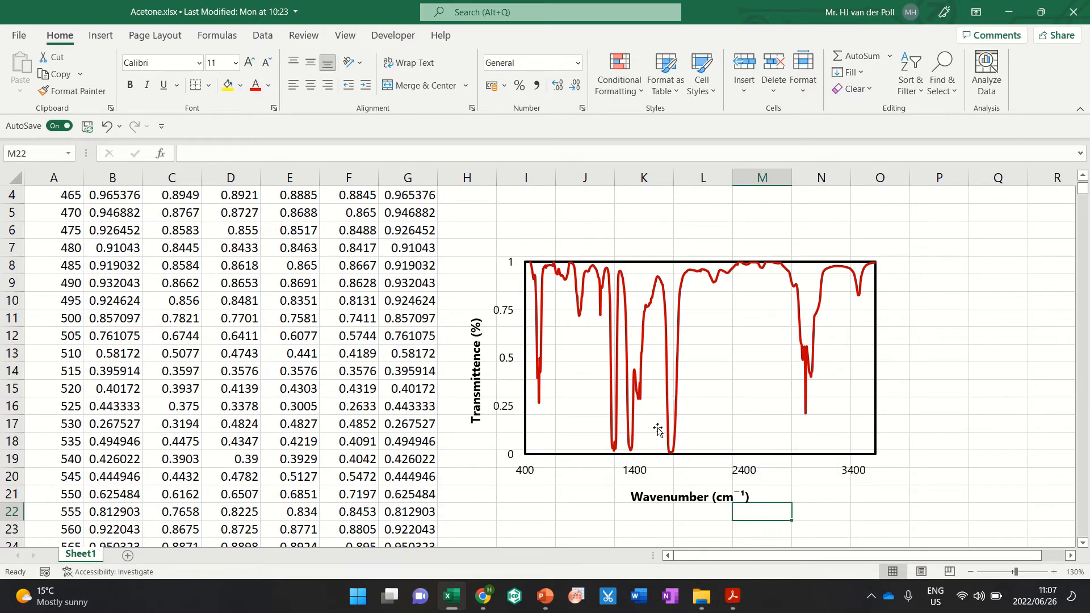
click(732, 595)
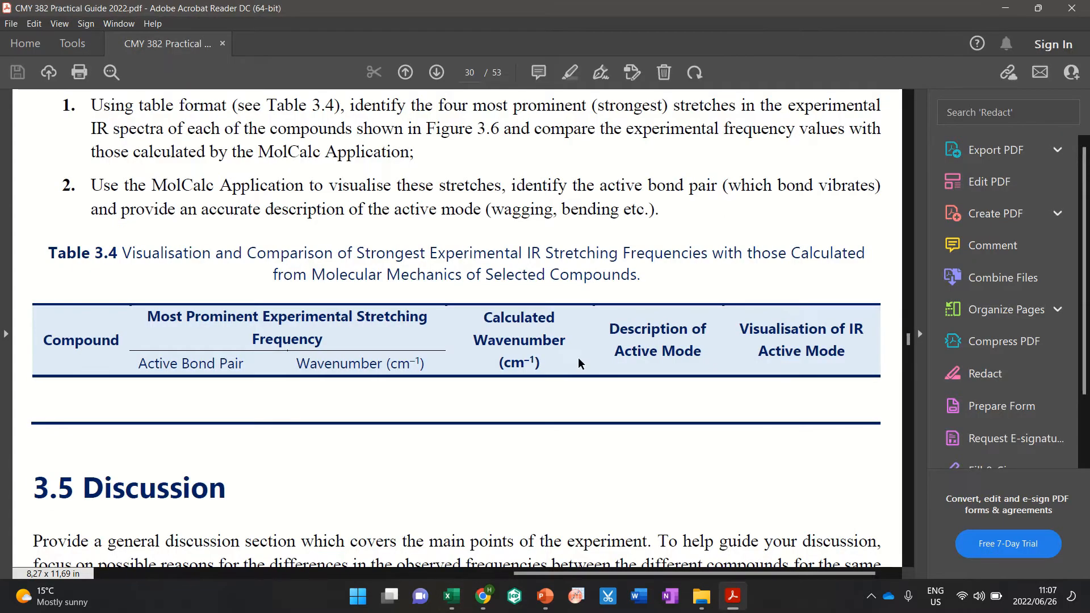
ctrl+scroll(576, 357, down, 6)
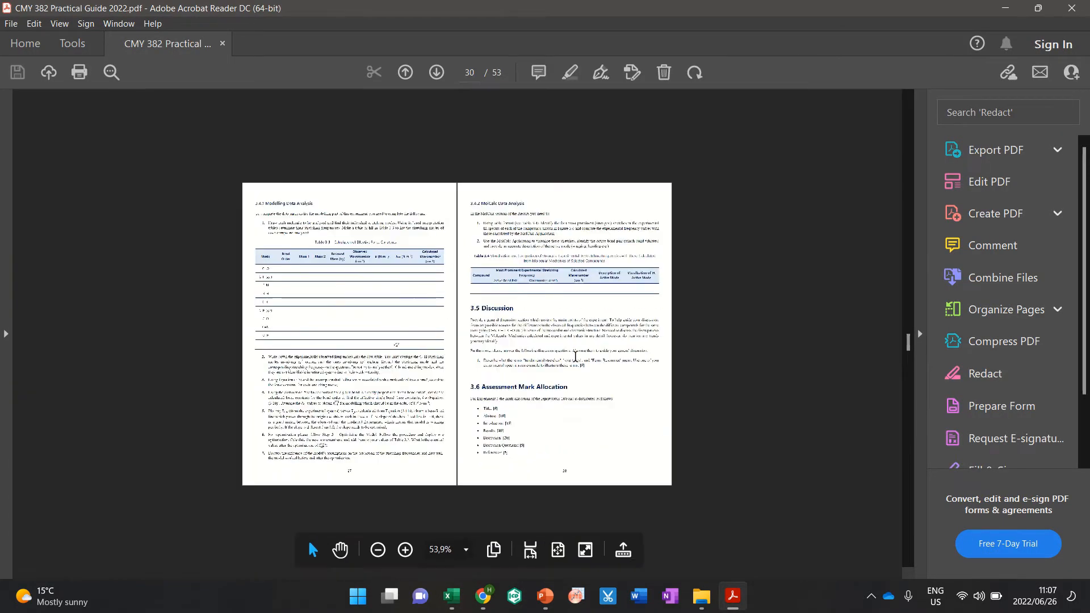
scroll(576, 357, down, 2)
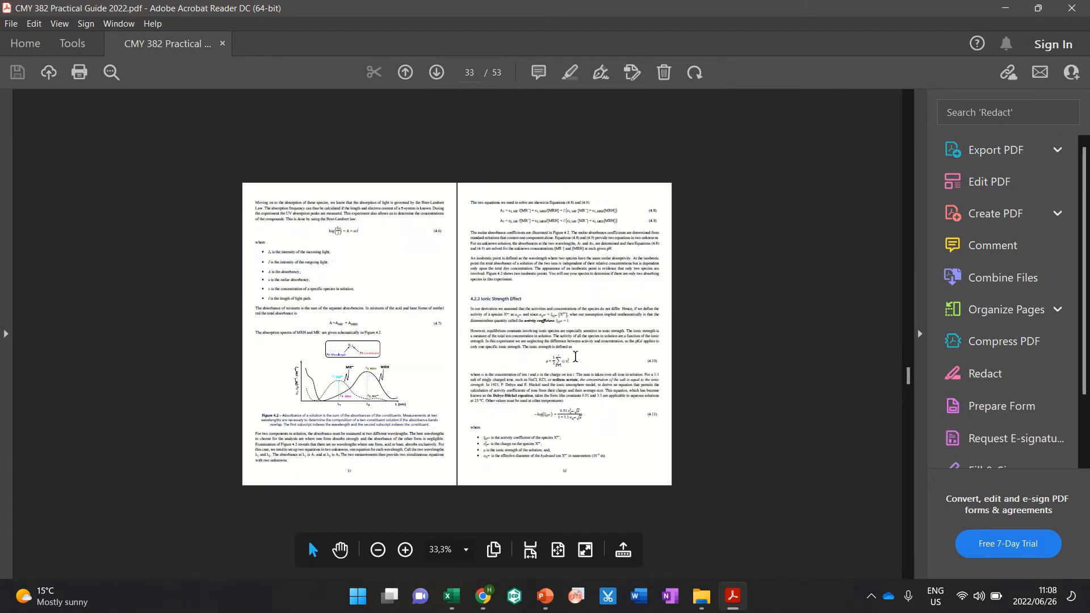
scroll(576, 357, up, 5)
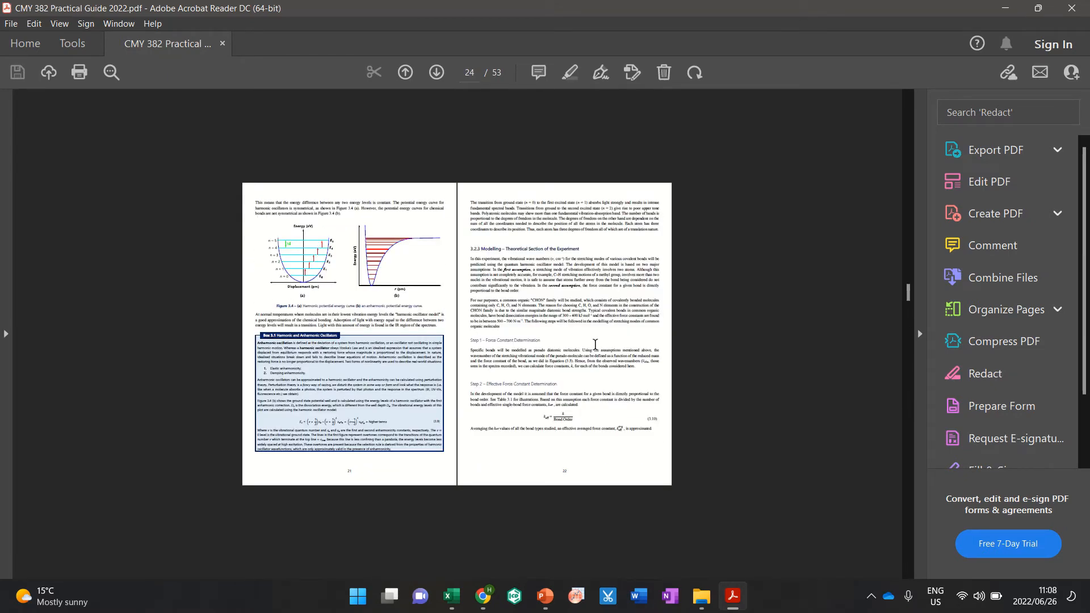
scroll(595, 344, down, 2)
ctrl+scroll(696, 344, up, 6)
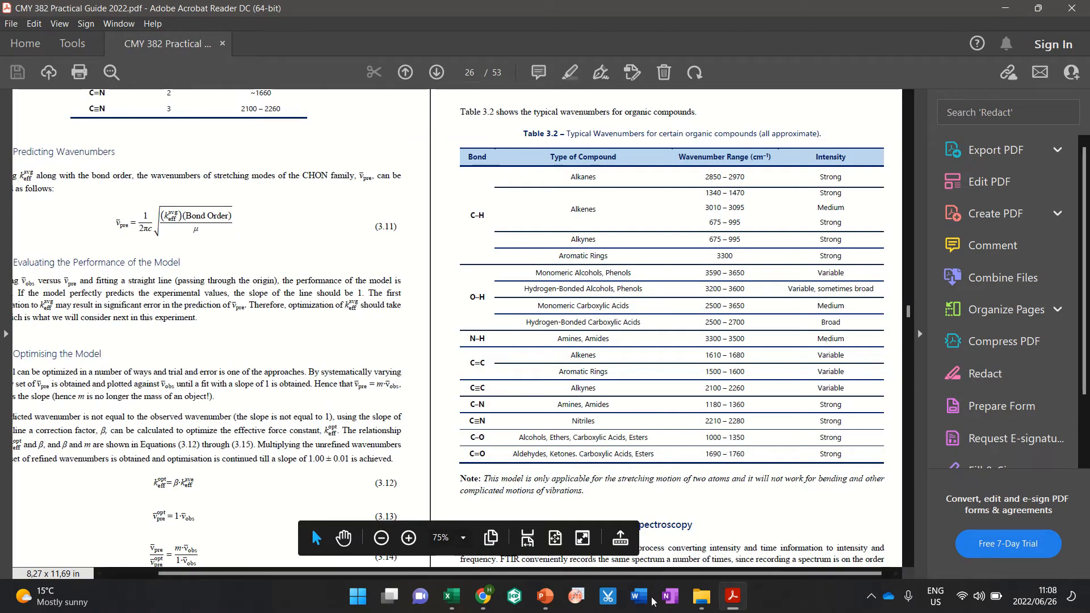
Switch to Excel and add a data label to the lowest point of the strong acetone peak between 1400 and 2400 cm⁻¹
click(455, 604)
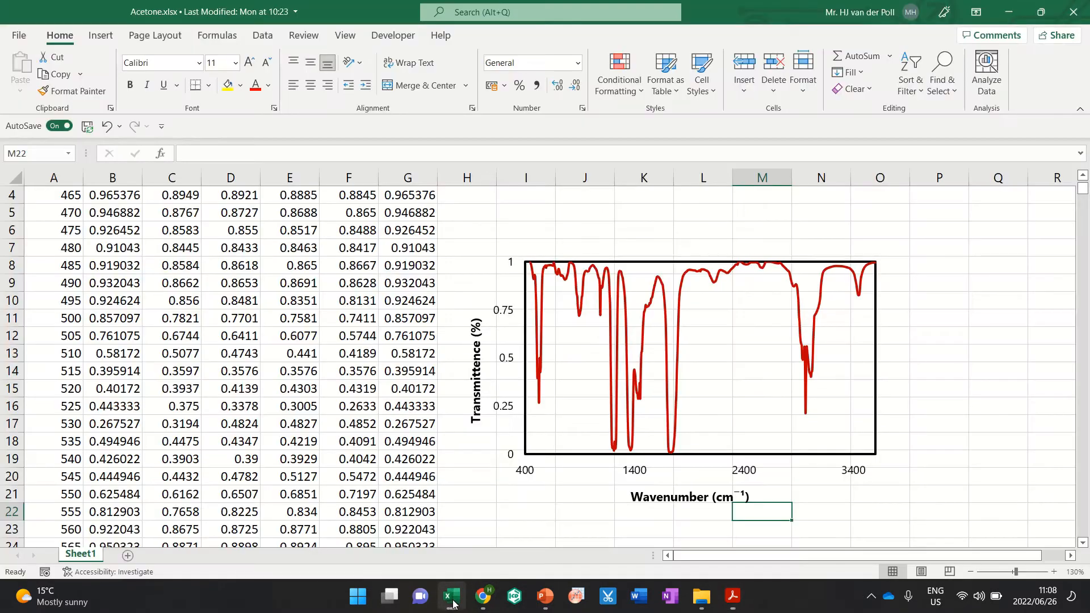
click(672, 454)
right_click(671, 454)
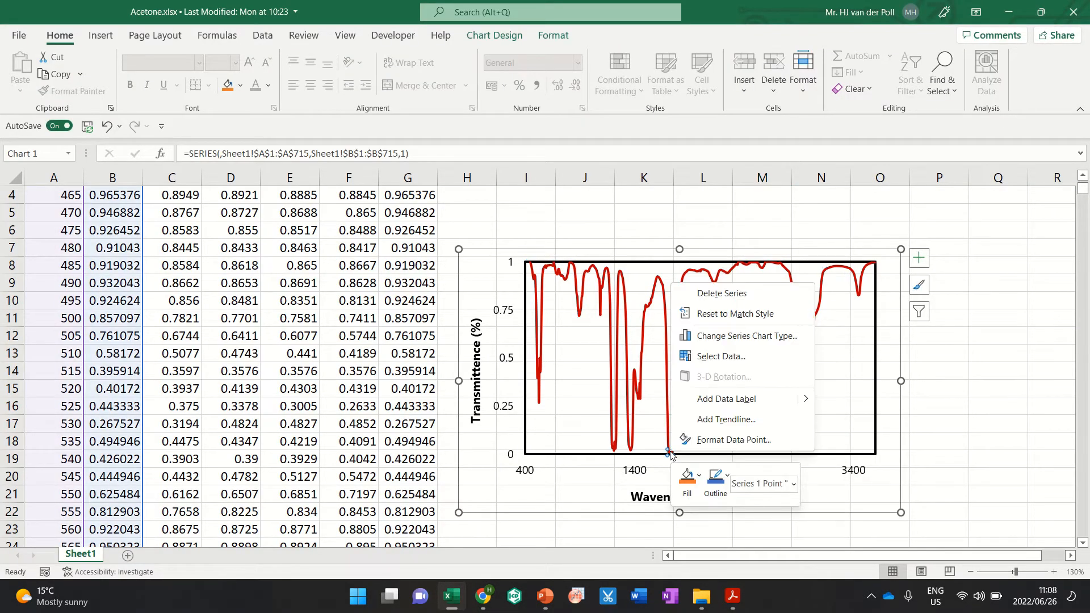
click(737, 401)
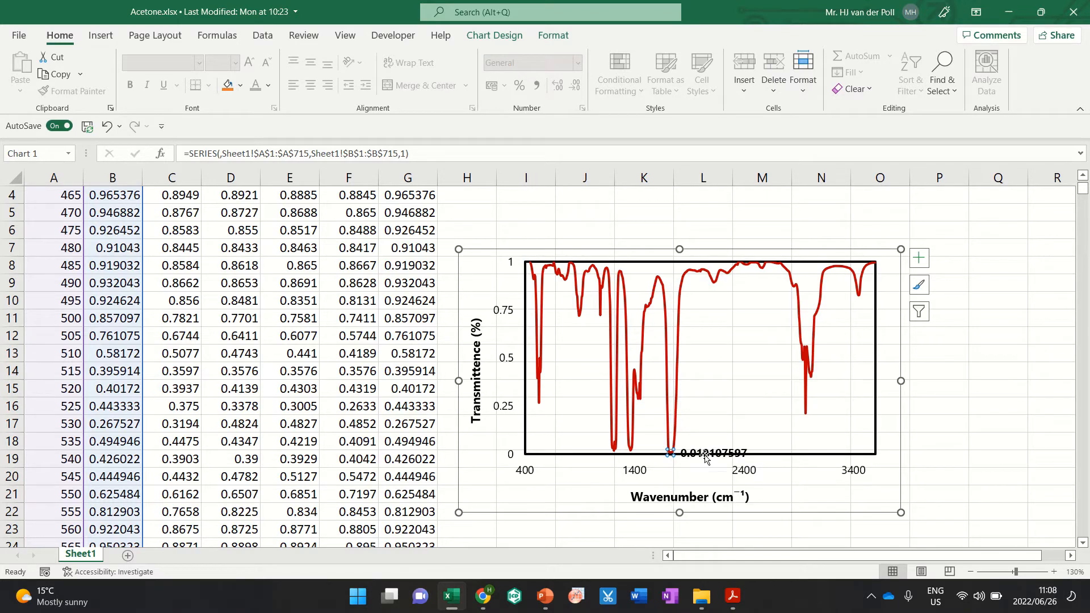
Try to move the peak's data label above the axis and include its X value, and undo both changes
click(707, 454)
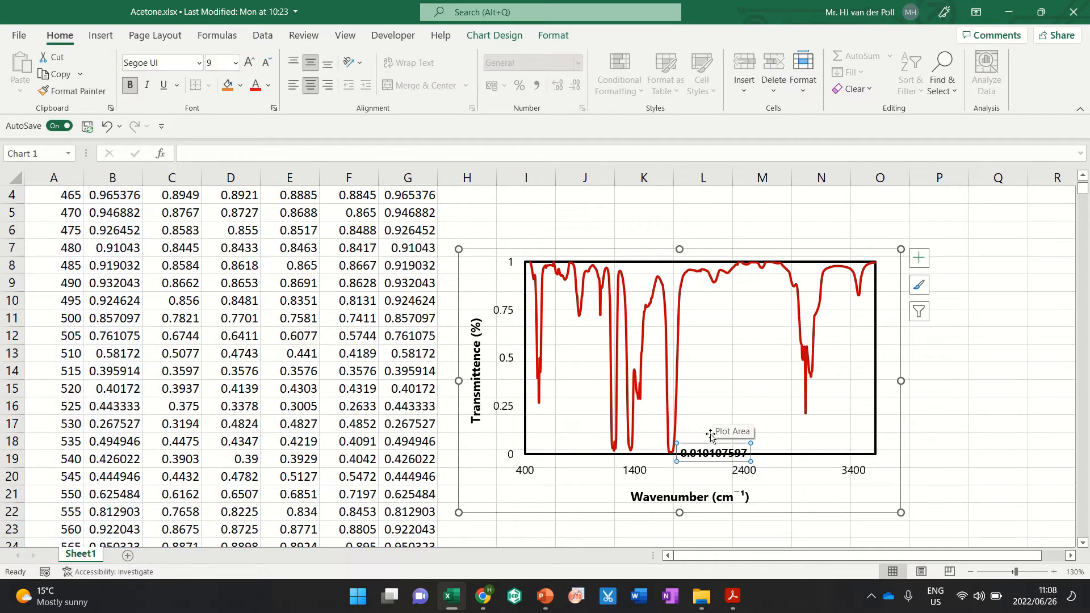
drag(710, 451, 713, 410)
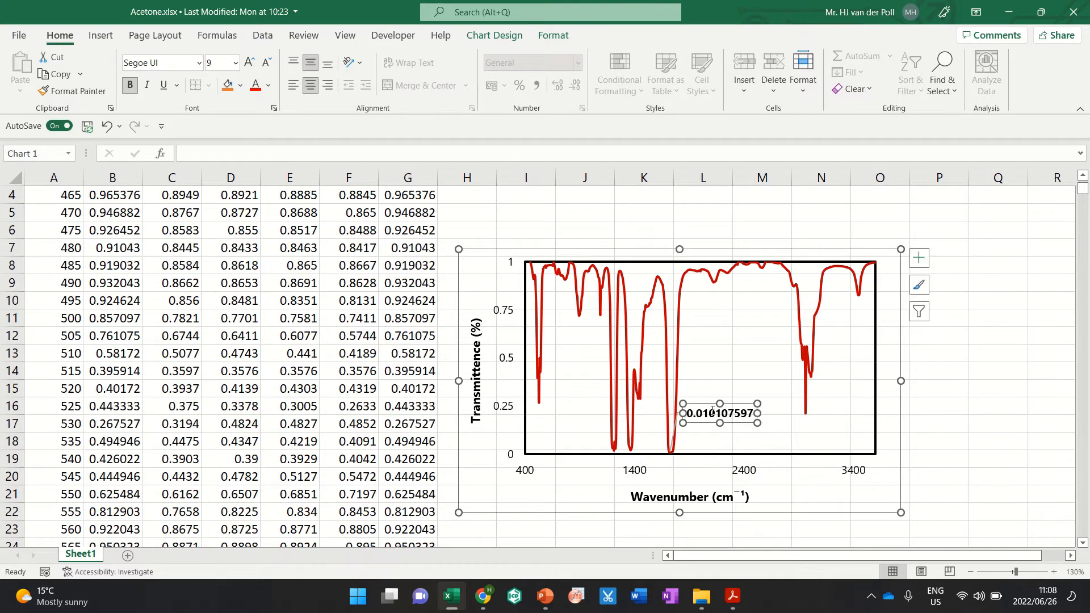
right_click(712, 411)
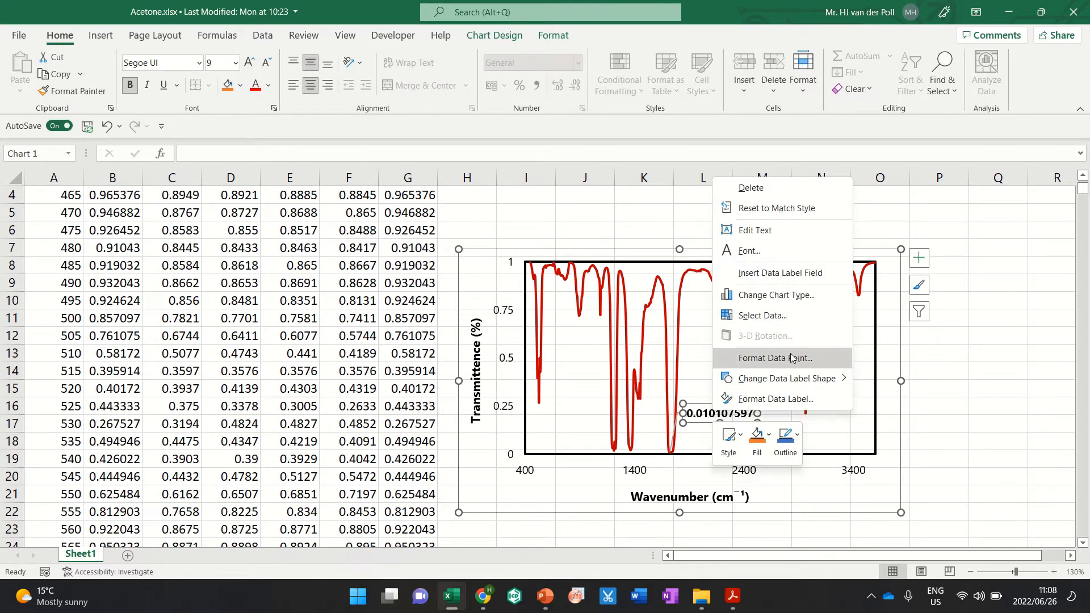
click(793, 358)
click(727, 413)
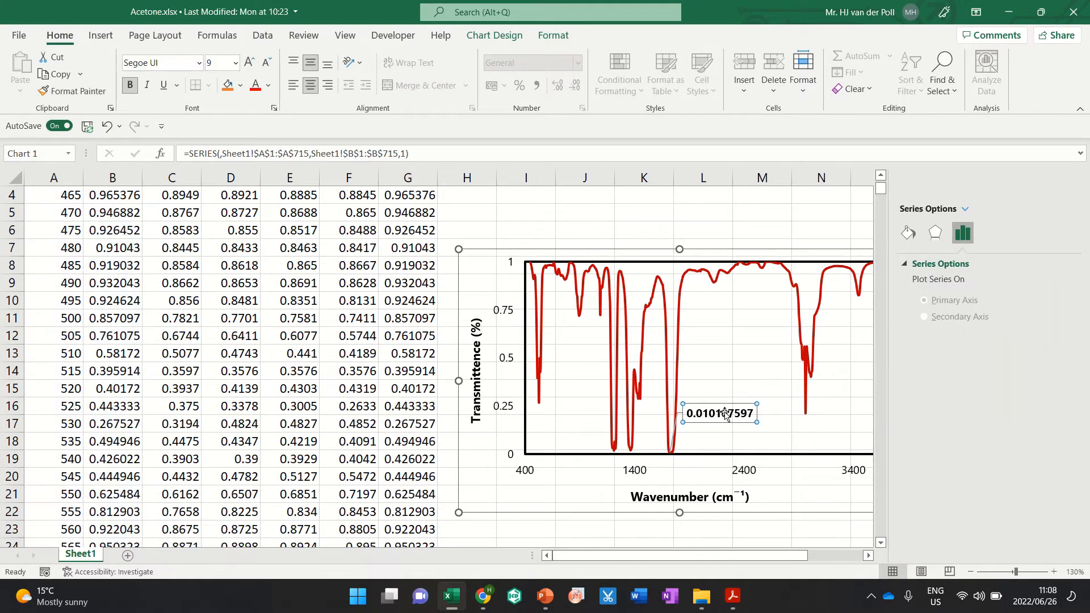
right_click(727, 415)
click(789, 402)
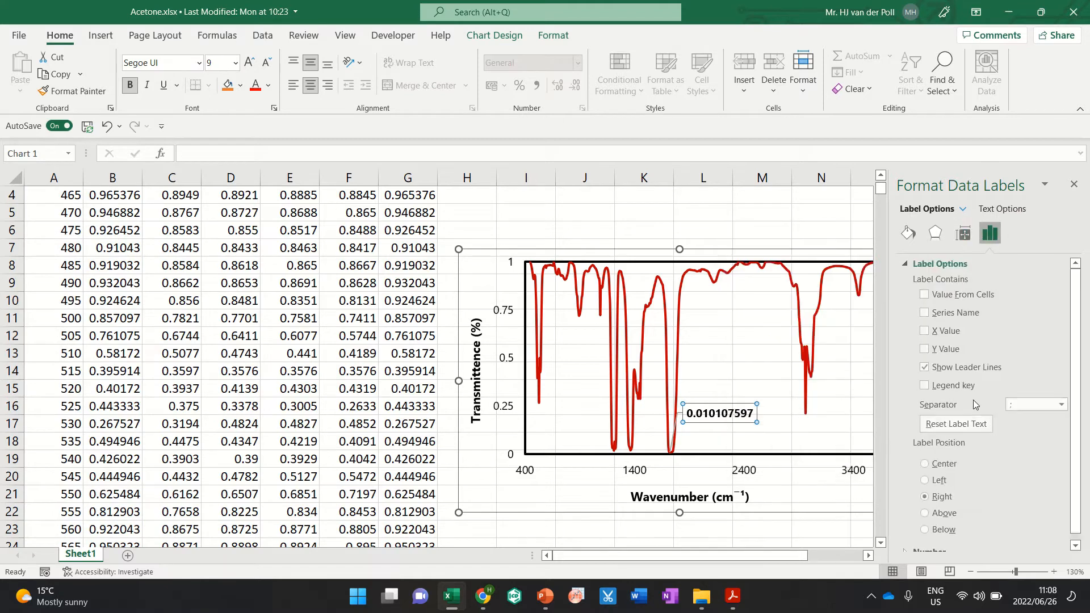
click(931, 333)
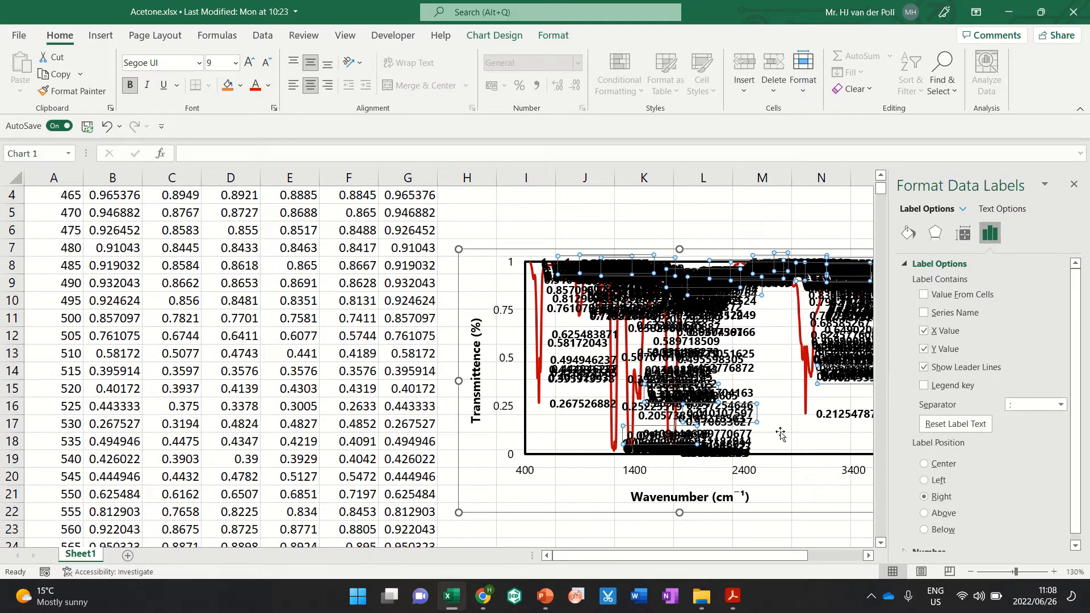
key(ctrl+z)
key(ctrl+z)
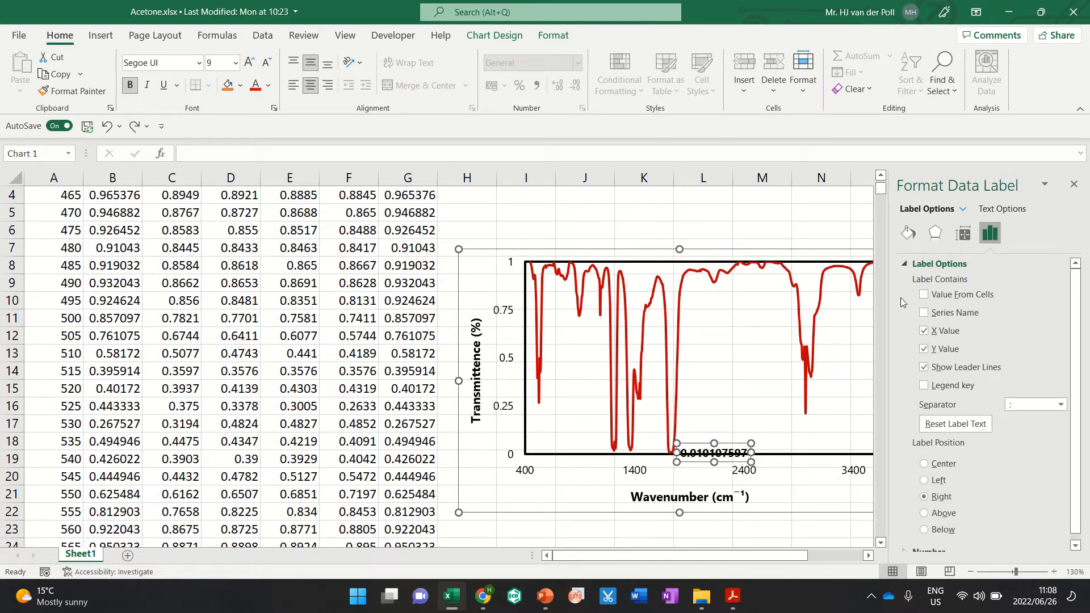
Move the peak's data label up beside the curve and make it show only the X value
drag(733, 442, 730, 393)
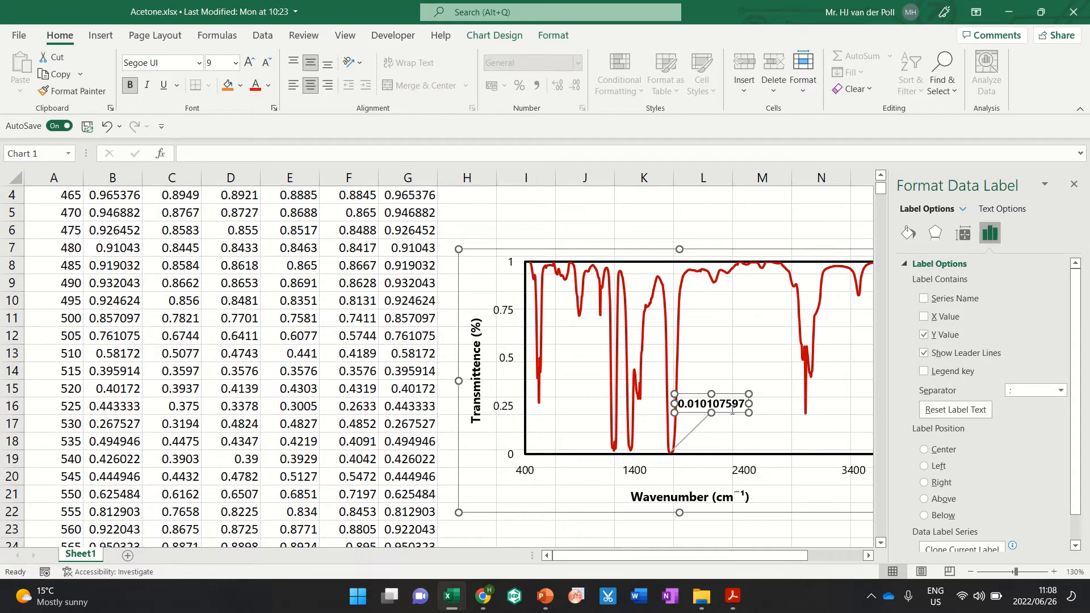
click(946, 316)
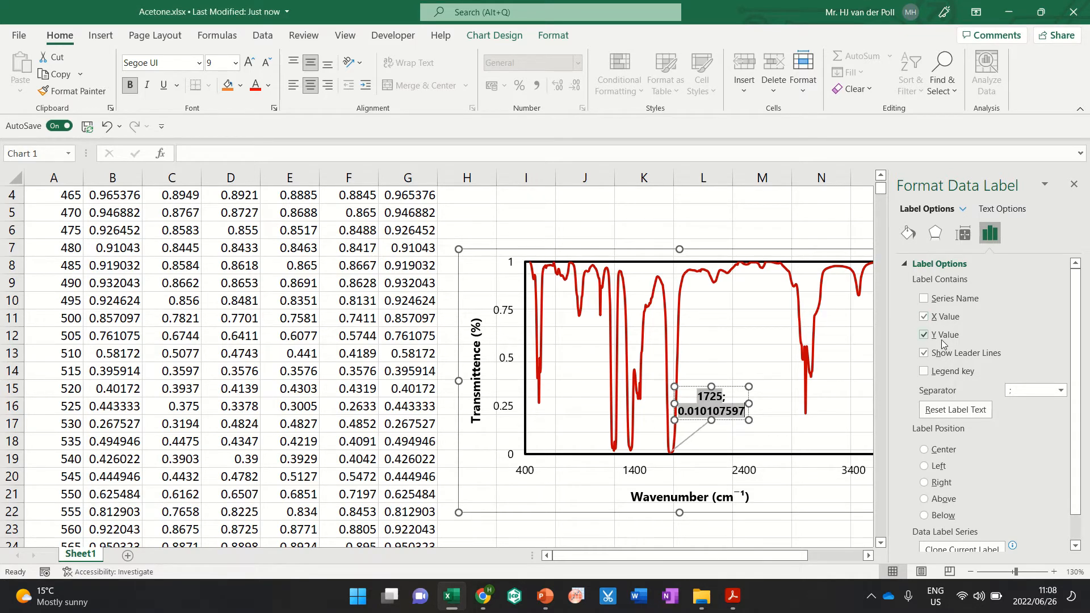
Check the C=O range in the practical guide's Table 3.2 and animate the 1978.65 cm⁻¹ vibration in MolCalc
click(737, 602)
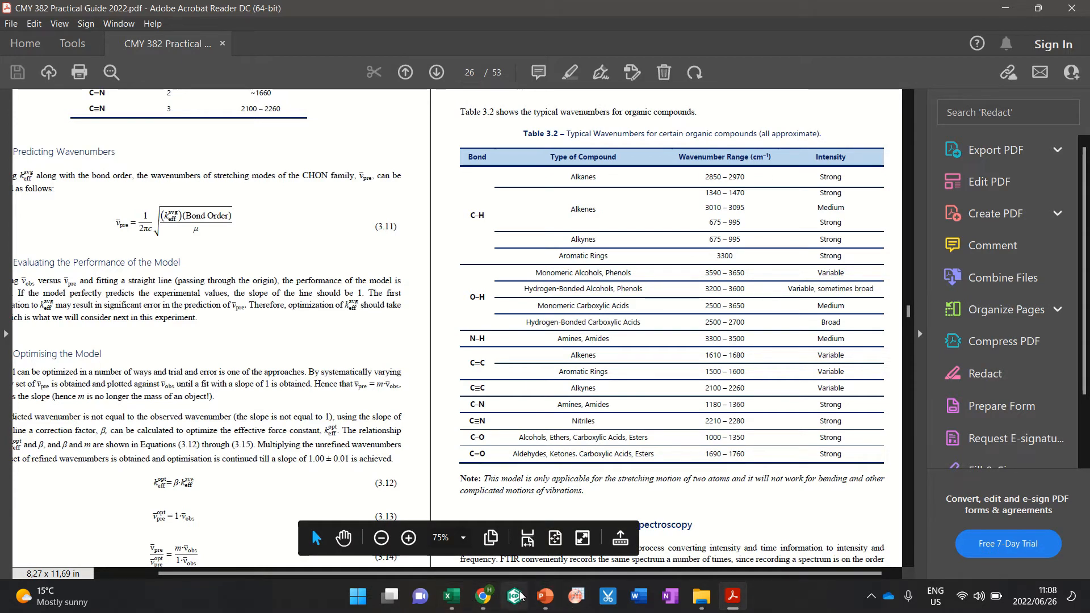
click(482, 596)
scroll(414, 407, down, 5)
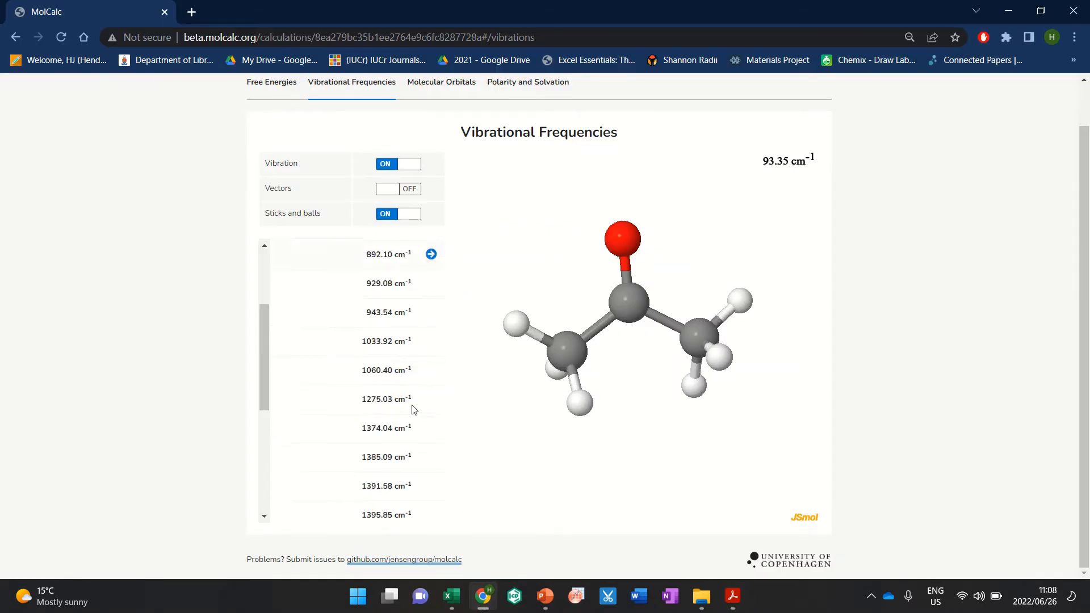
scroll(414, 409, down, 3)
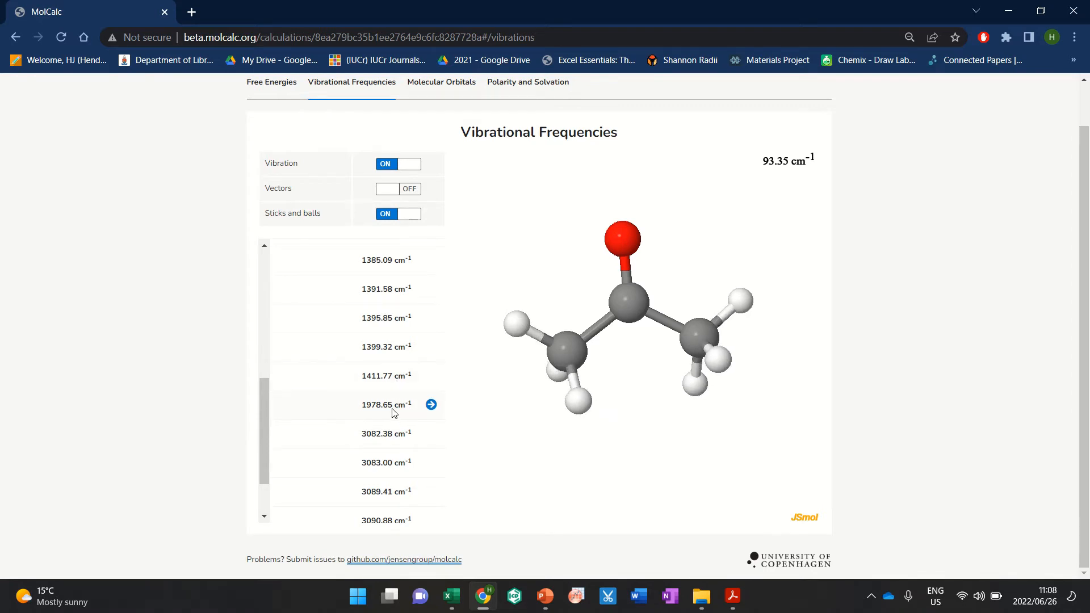
click(432, 405)
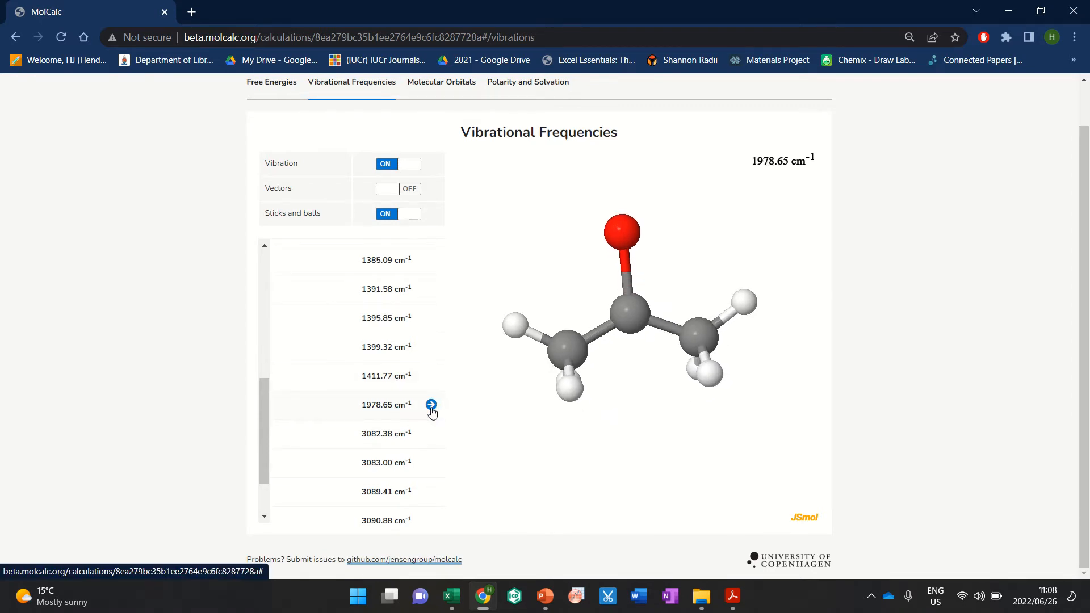
View the 1411.77 cm⁻¹ vibration, return to the 1978.65 cm⁻¹ mode and compare it with the labelled peak in Excel
click(431, 376)
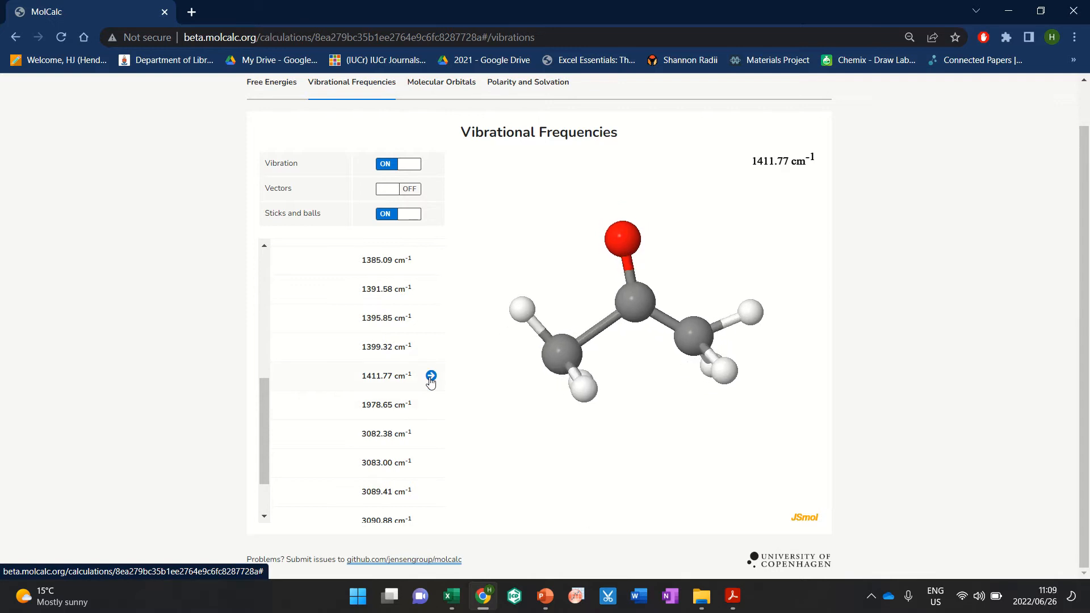
click(432, 406)
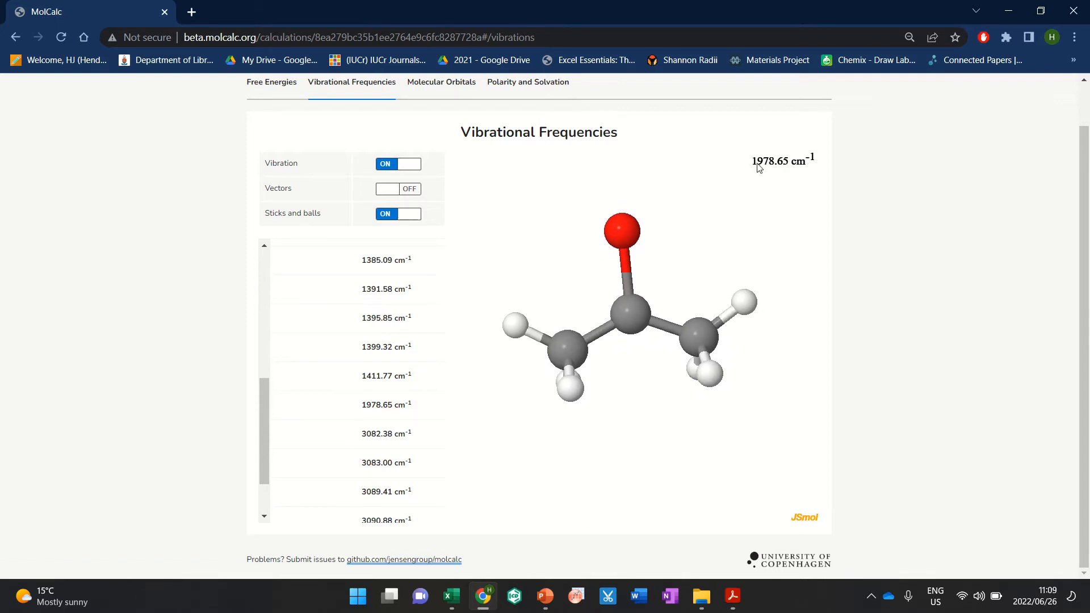
click(451, 602)
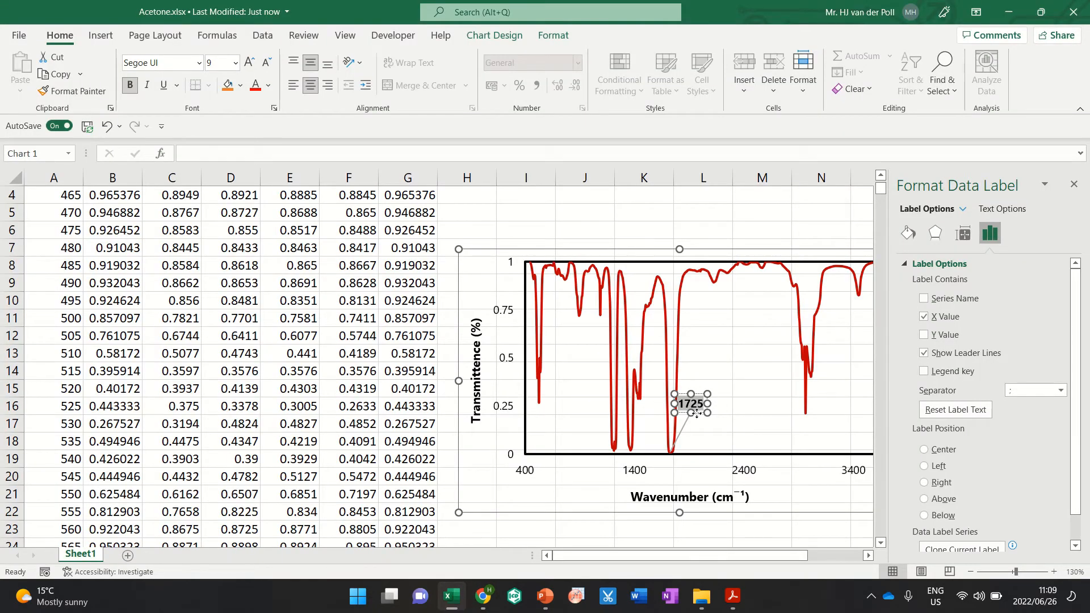
click(482, 596)
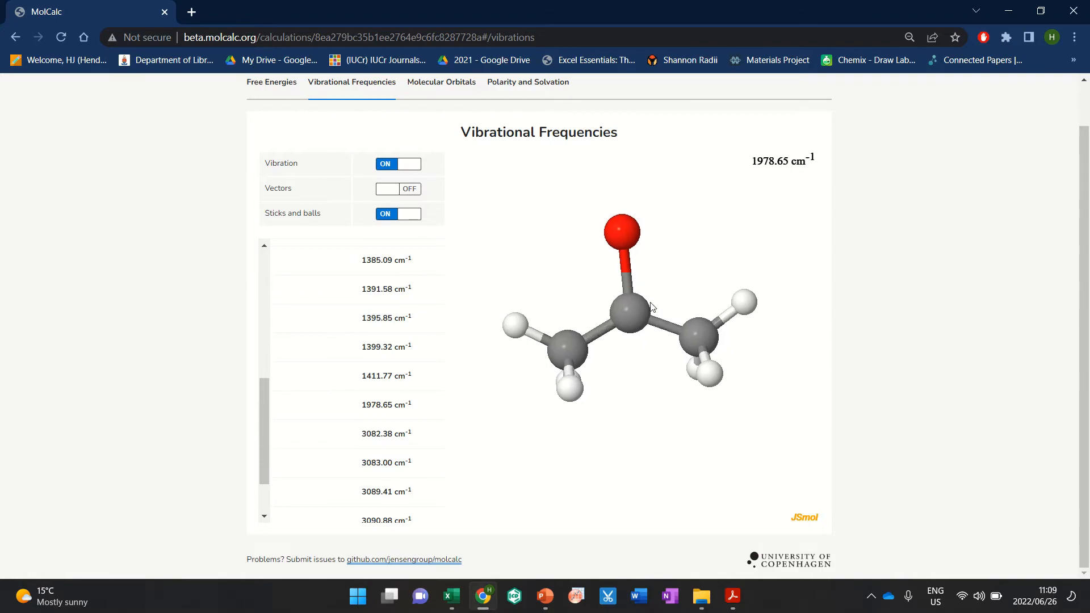
Find Table 3.4 in the practical guide, examine its column headings, and return to the 1978.65 cm⁻¹ vibration in MolCalc
click(732, 596)
scroll(506, 369, down, 15)
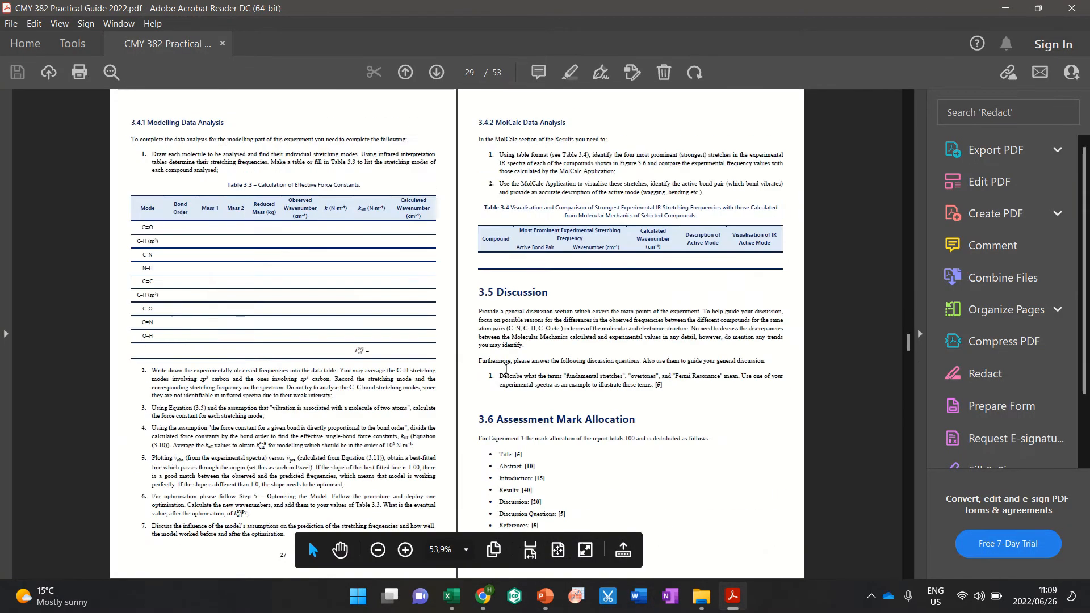
ctrl+scroll(714, 272, up, 2)
ctrl+scroll(714, 272, up, 2)
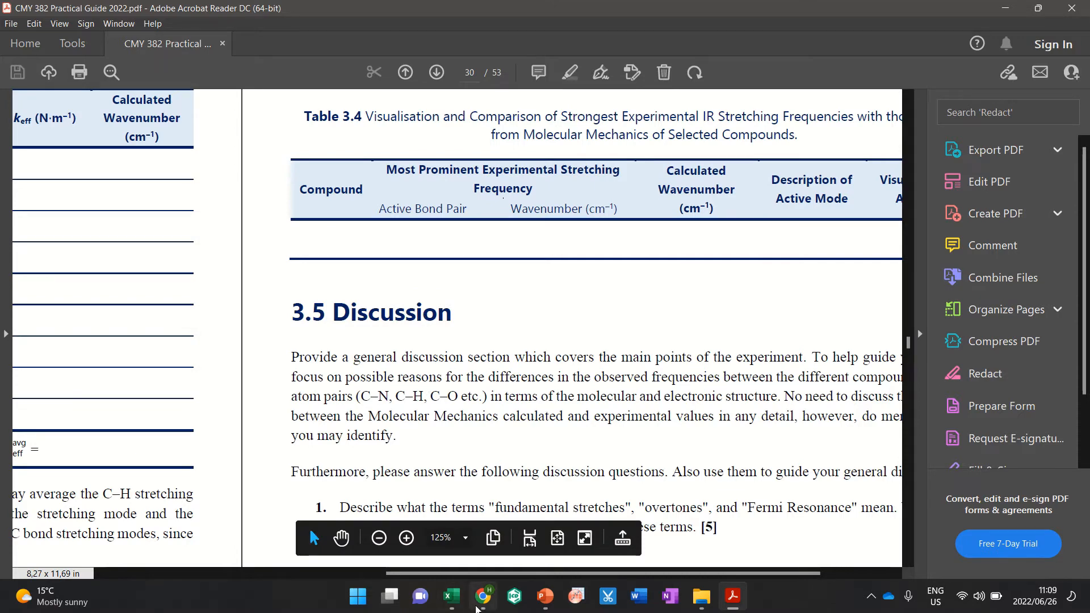
click(482, 596)
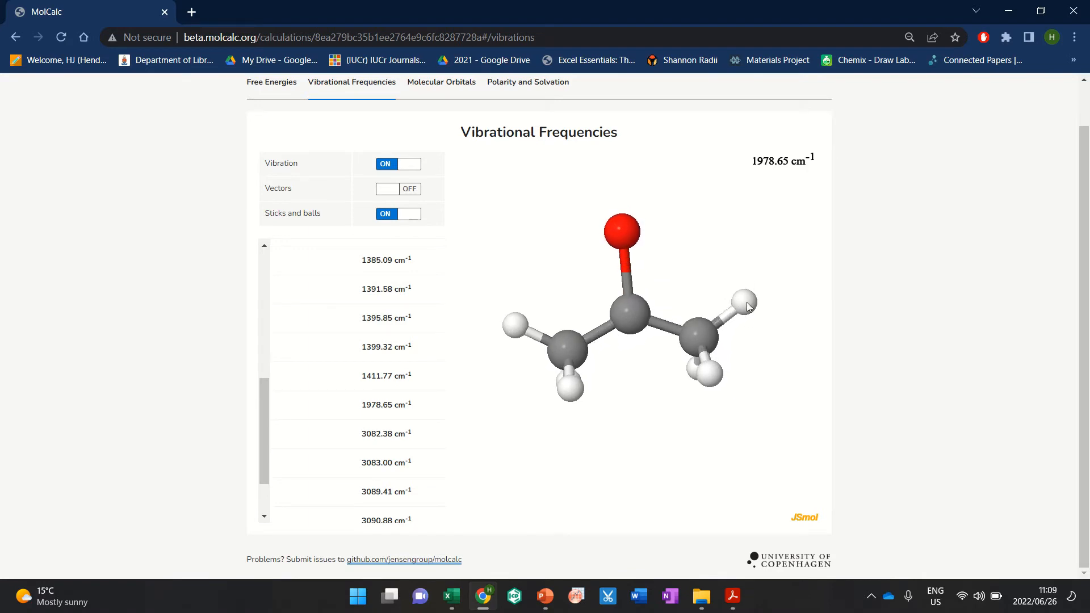
Compare Table 3.4's experimental and calculated wavenumber columns with the Excel spectrum and the MolCalc frequency
click(729, 607)
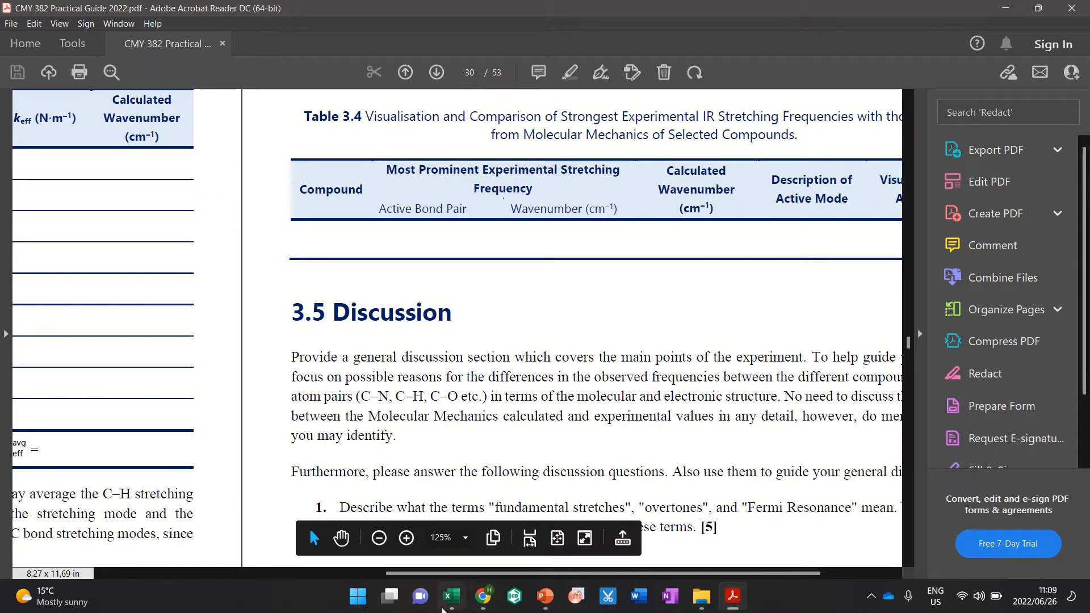
click(451, 596)
click(732, 596)
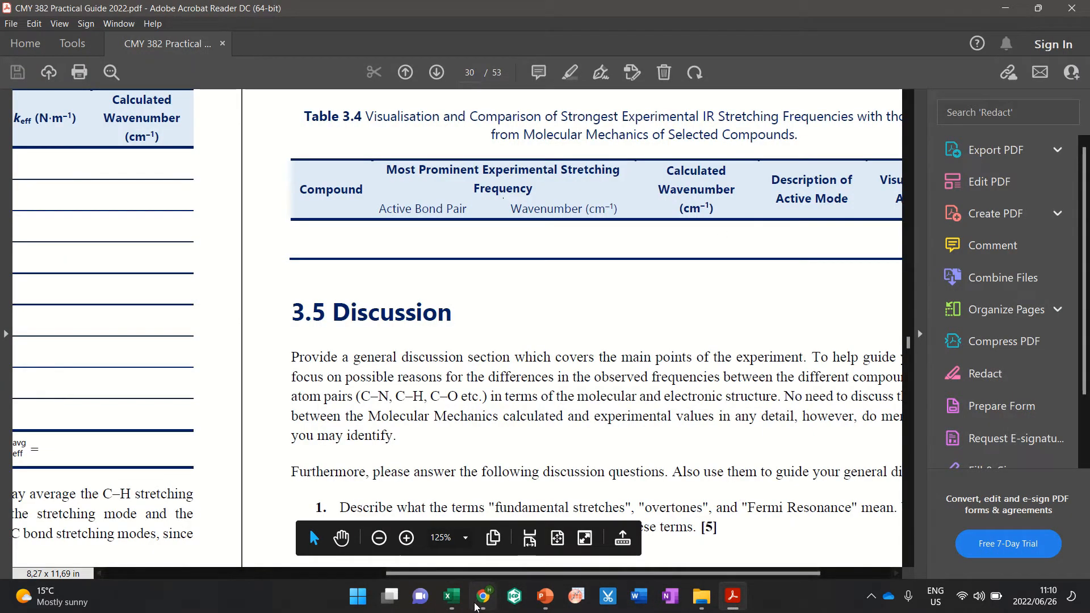
click(480, 599)
click(732, 596)
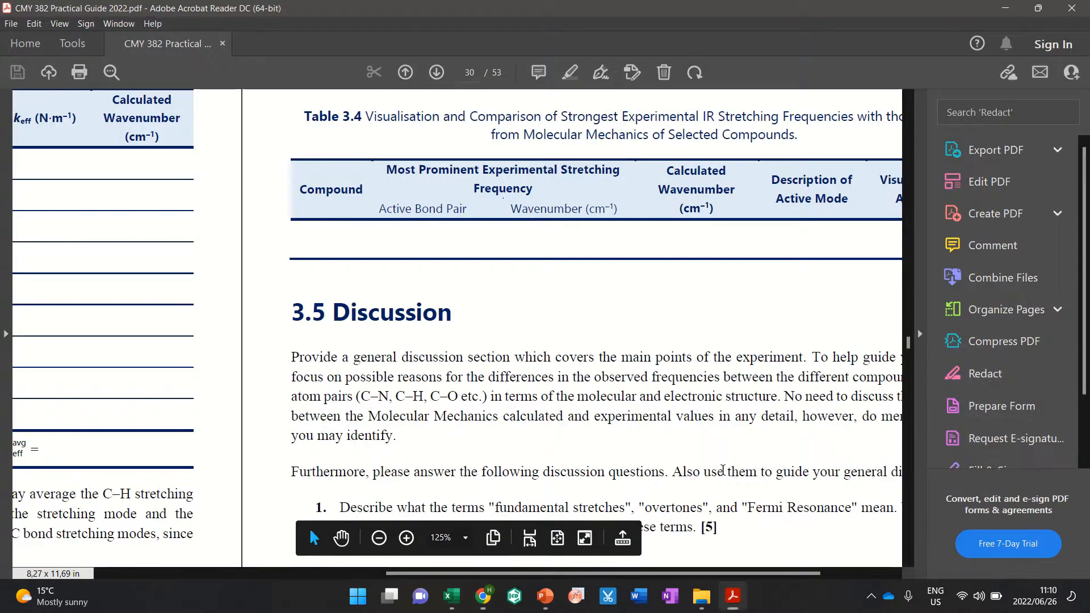
scroll(710, 398, right, 5)
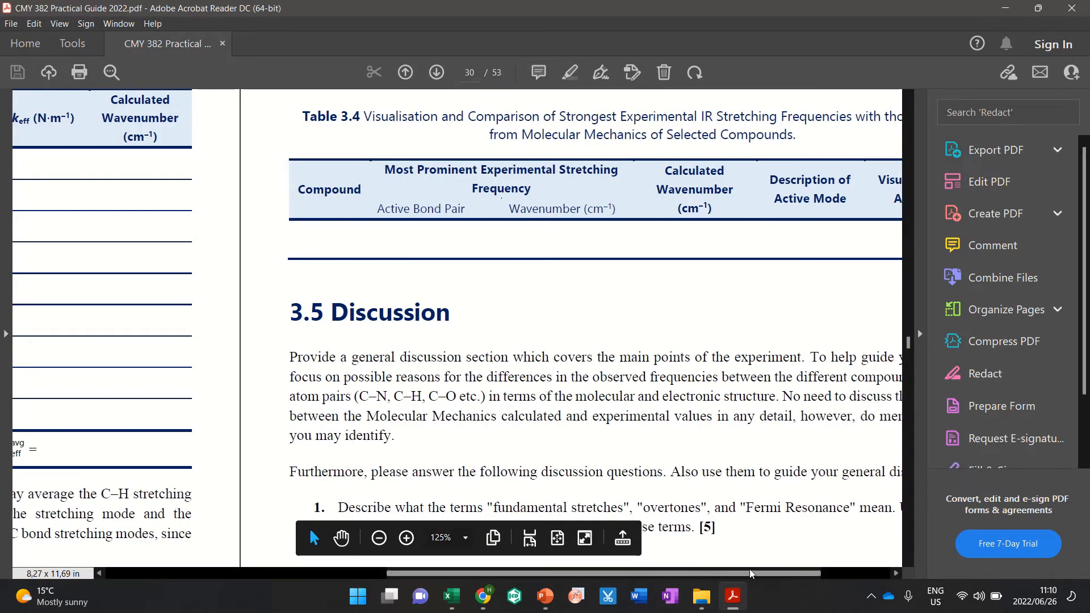
click(483, 597)
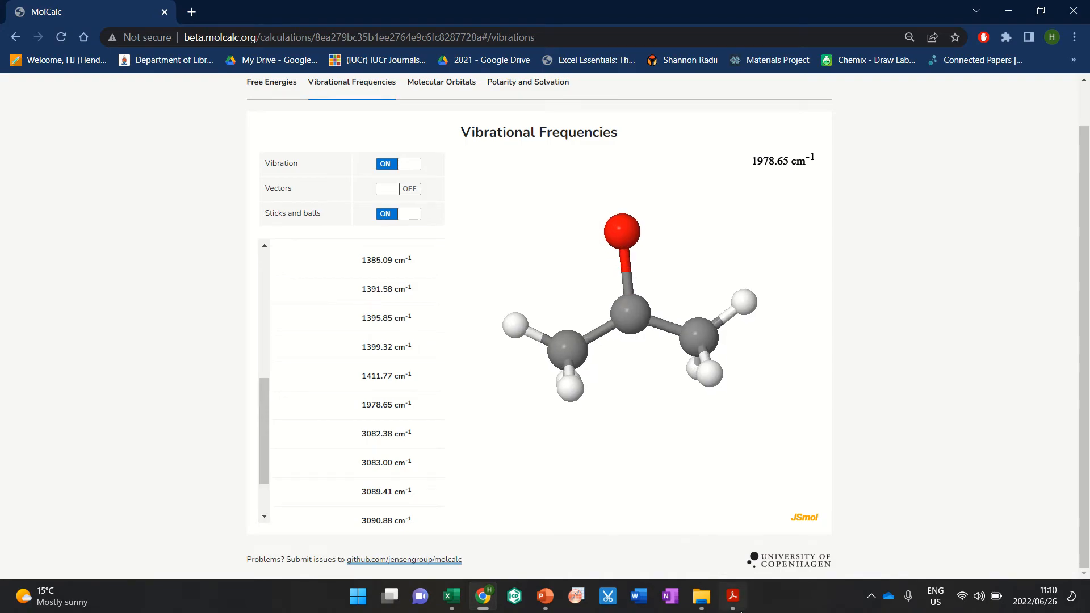
Find Figure 3.1 in the practical guide and examine the stretching and bending vibration types
click(732, 596)
ctrl+scroll(604, 364, down, 5)
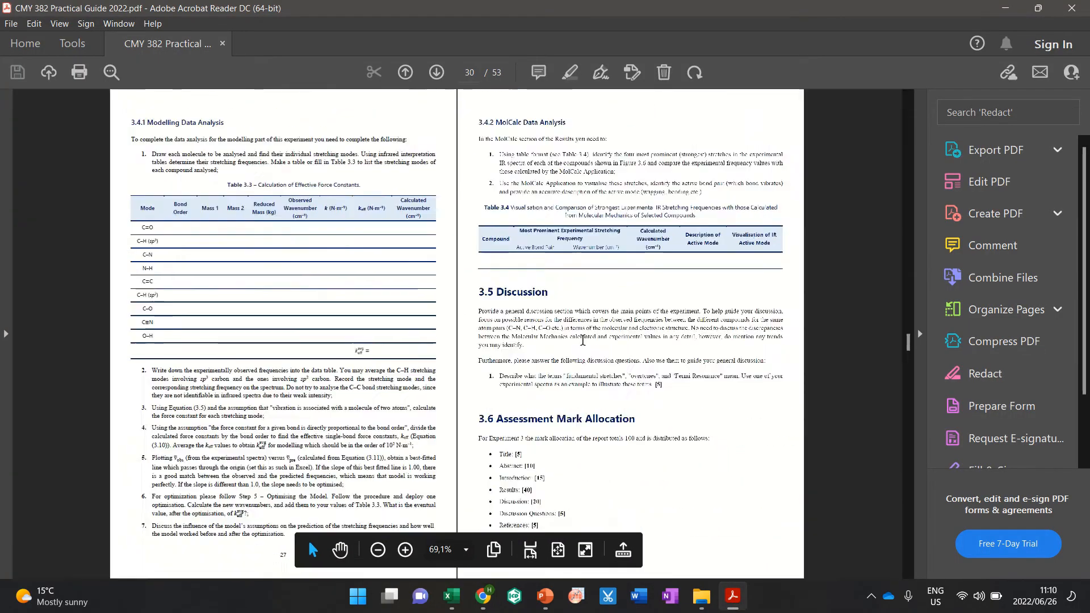
scroll(583, 340, up, 4)
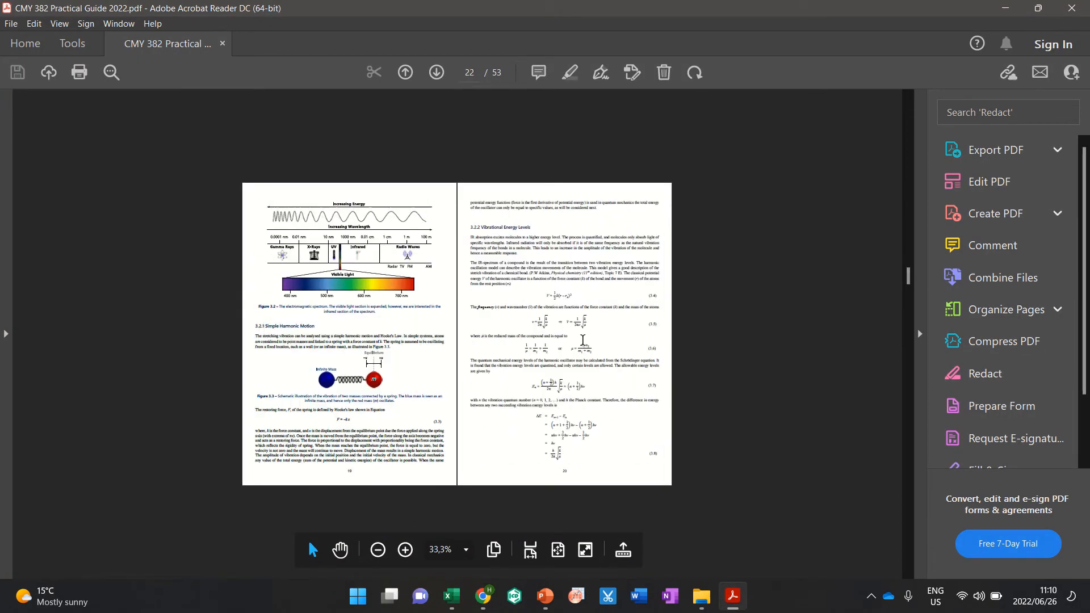
scroll(583, 335, up, 2)
ctrl+scroll(833, 248, up, 5)
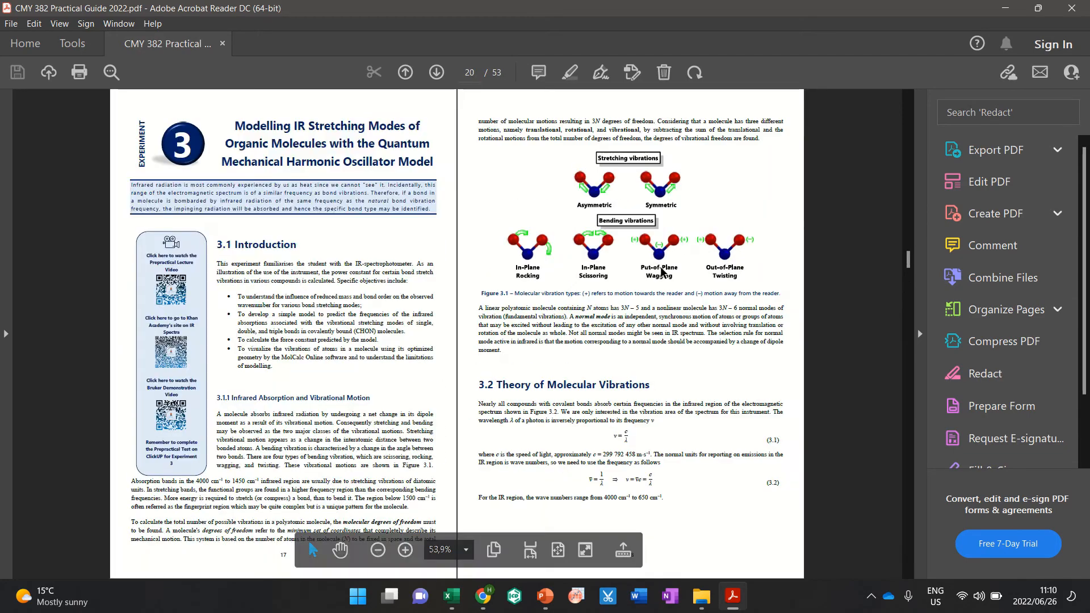
scroll(585, 244, up, 1)
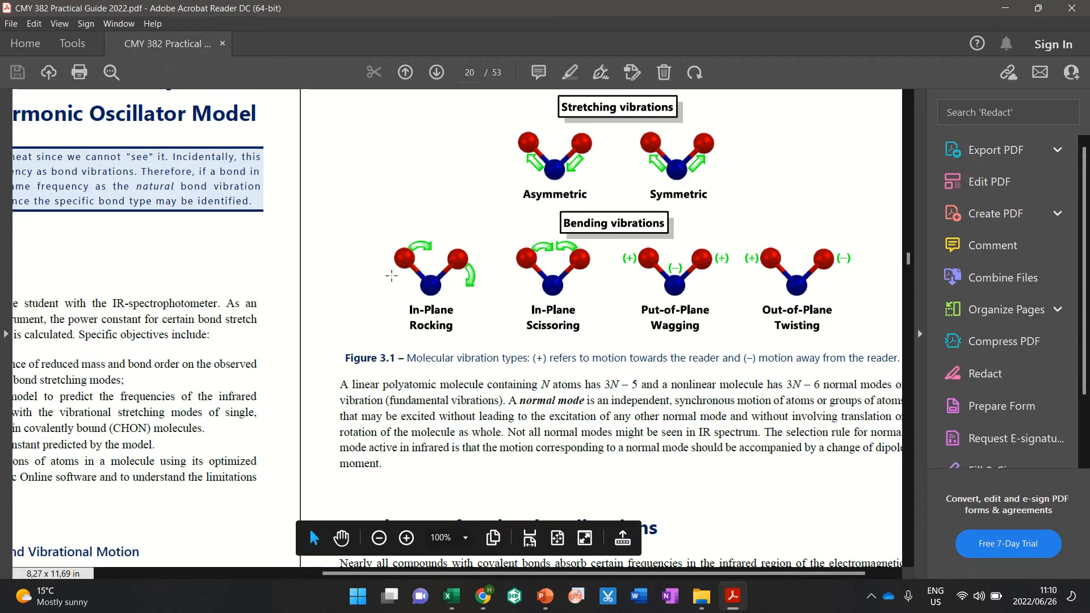
Compare the animated 1978.65 cm⁻¹ vibration in MolCalc with the vibration types in the guide's Figure 3.1
click(485, 598)
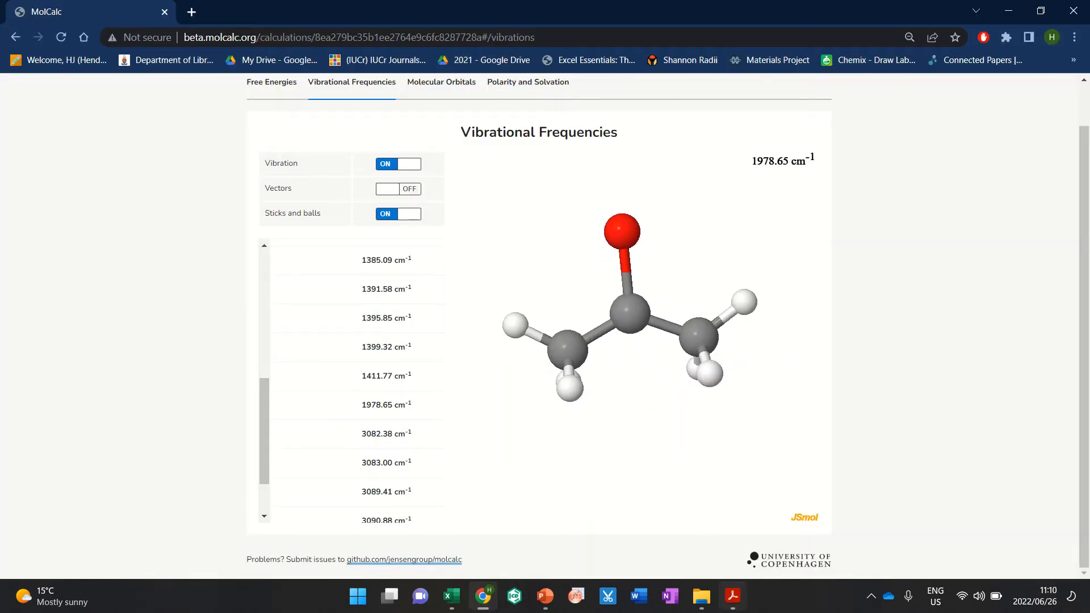
key(alt+Tab)
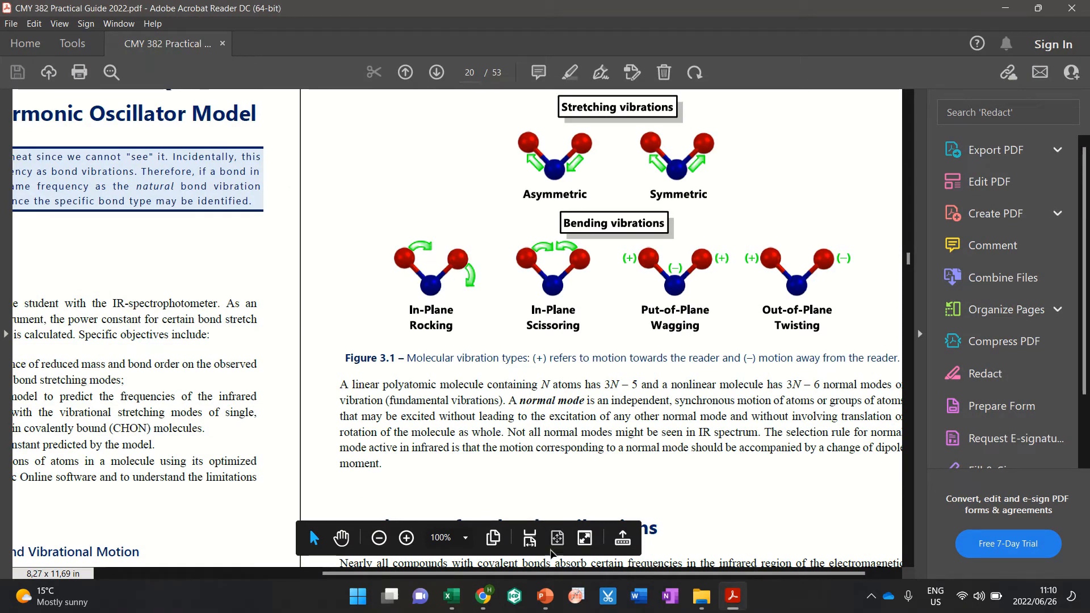
mouse_move(485, 597)
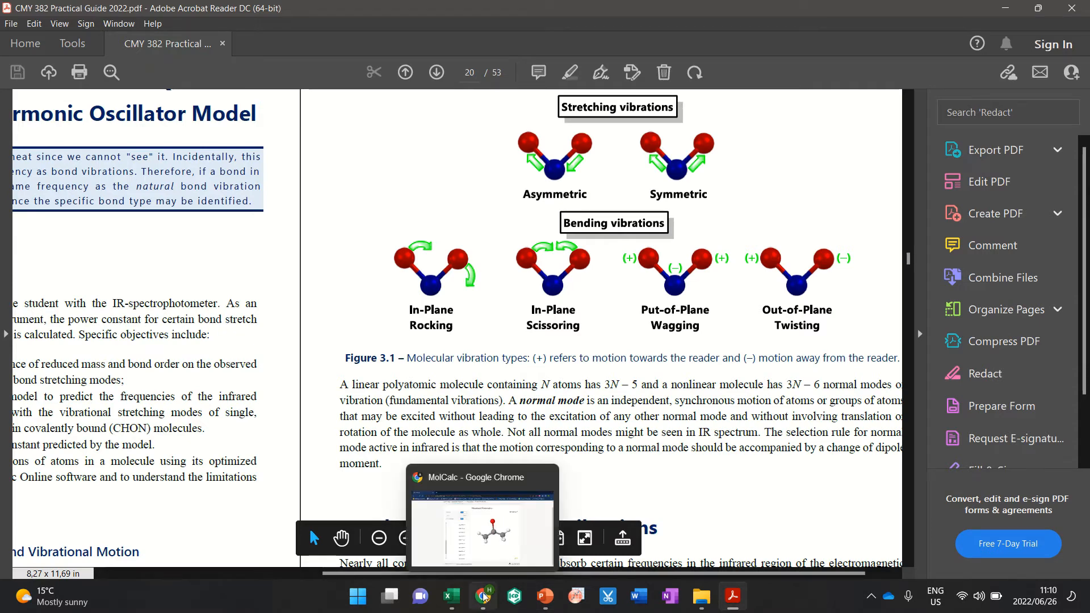
click(485, 596)
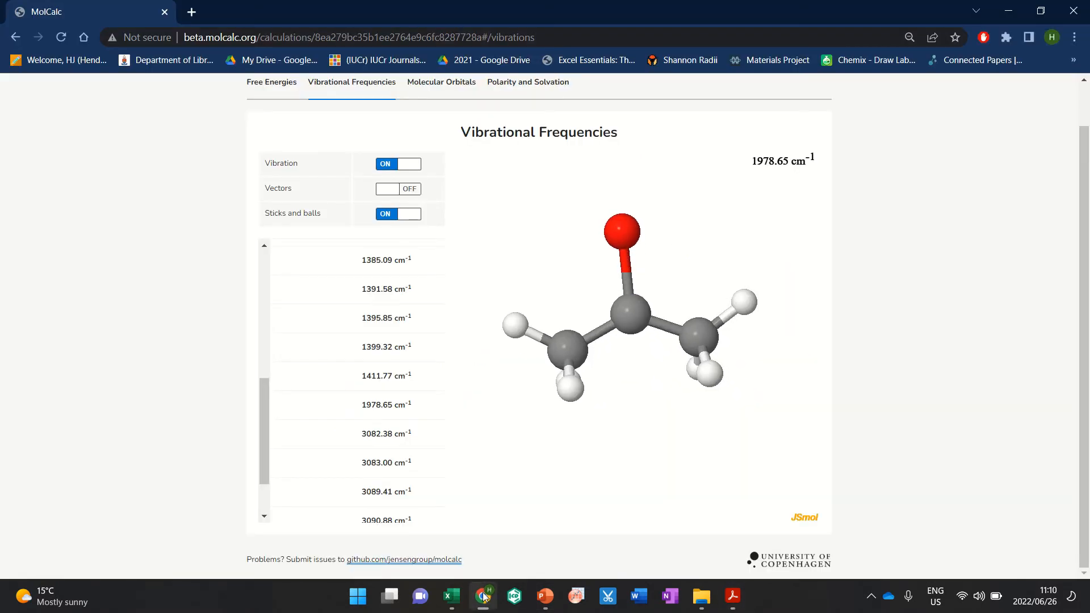
click(484, 596)
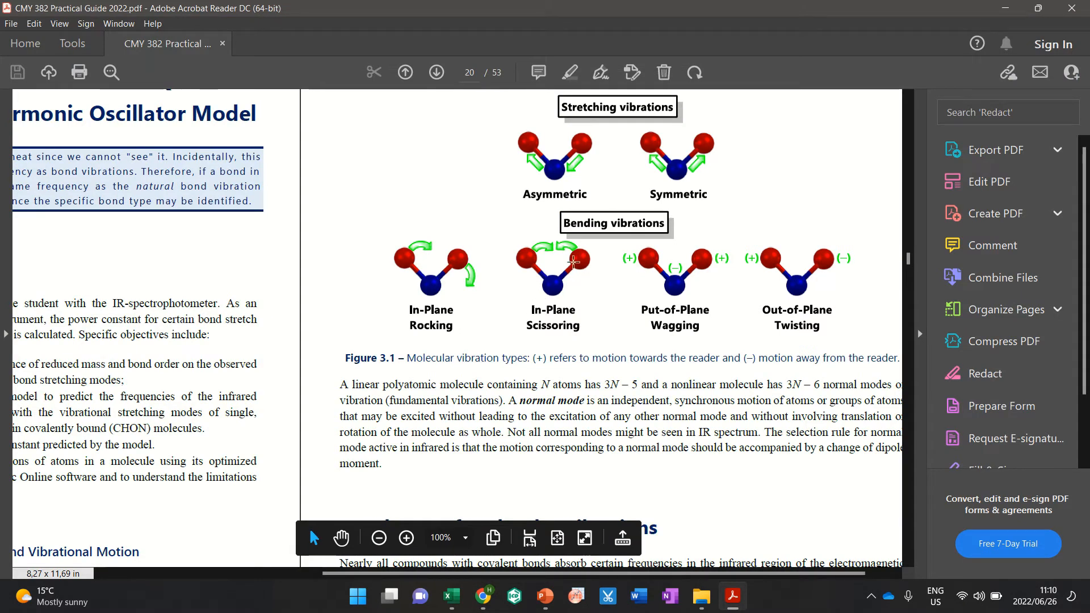
click(494, 604)
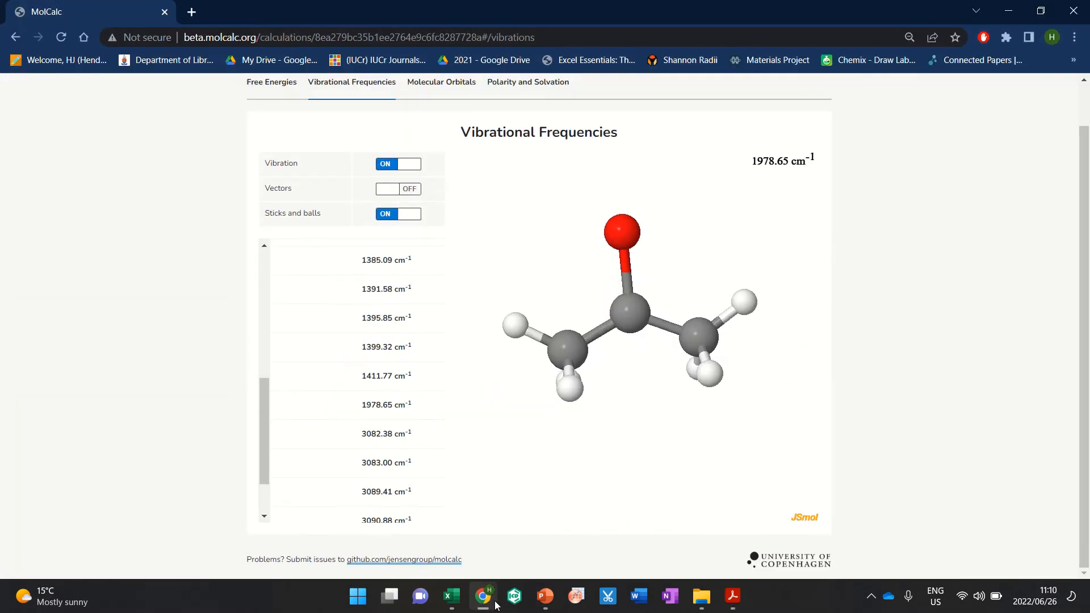
click(495, 604)
Go back to Table 3.4 in the guide and examine its active mode description and visualisation columns
ctrl+scroll(632, 325, down, 3)
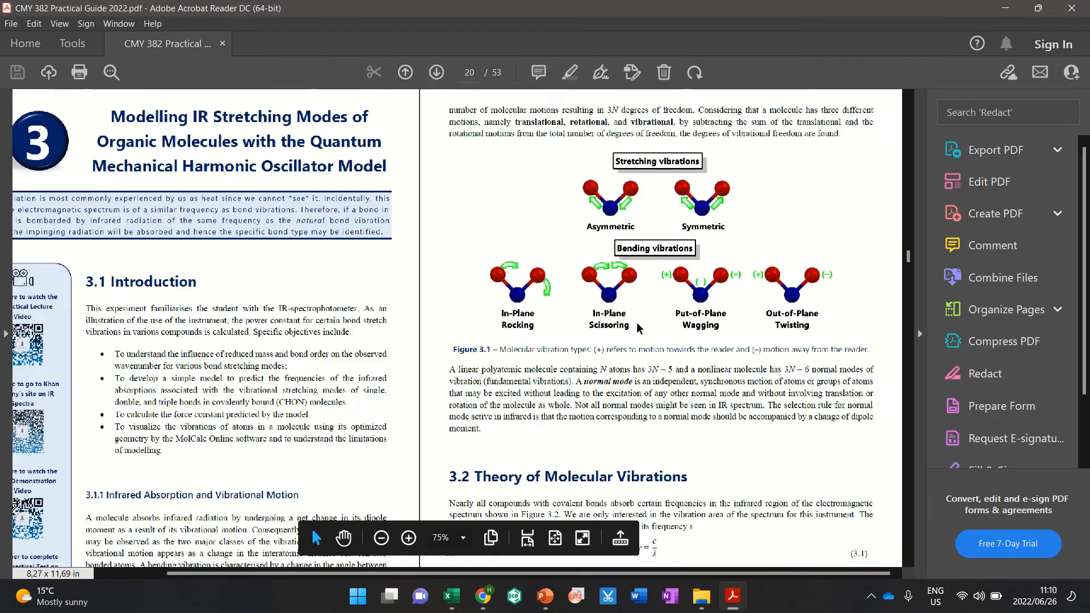
scroll(632, 325, down, 6)
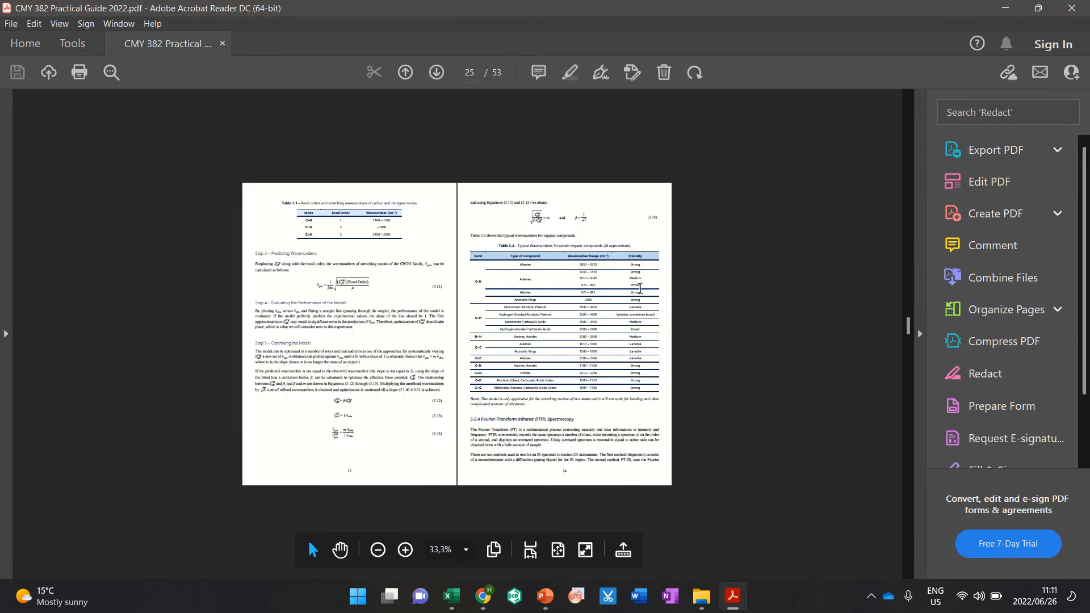
scroll(640, 288, down, 3)
ctrl+scroll(742, 288, up, 5)
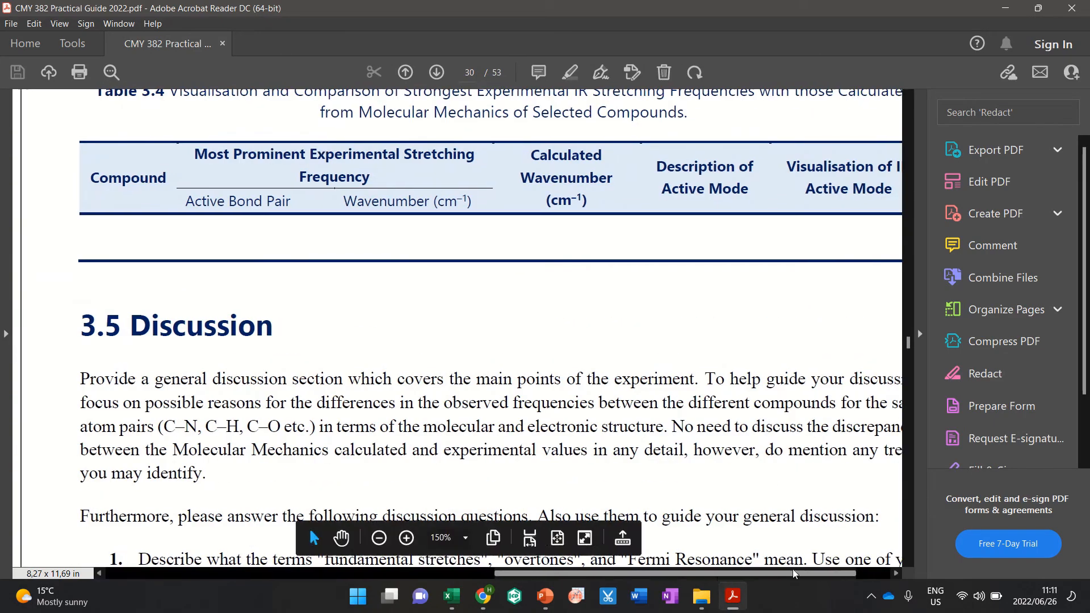
scroll(736, 370, right, 2)
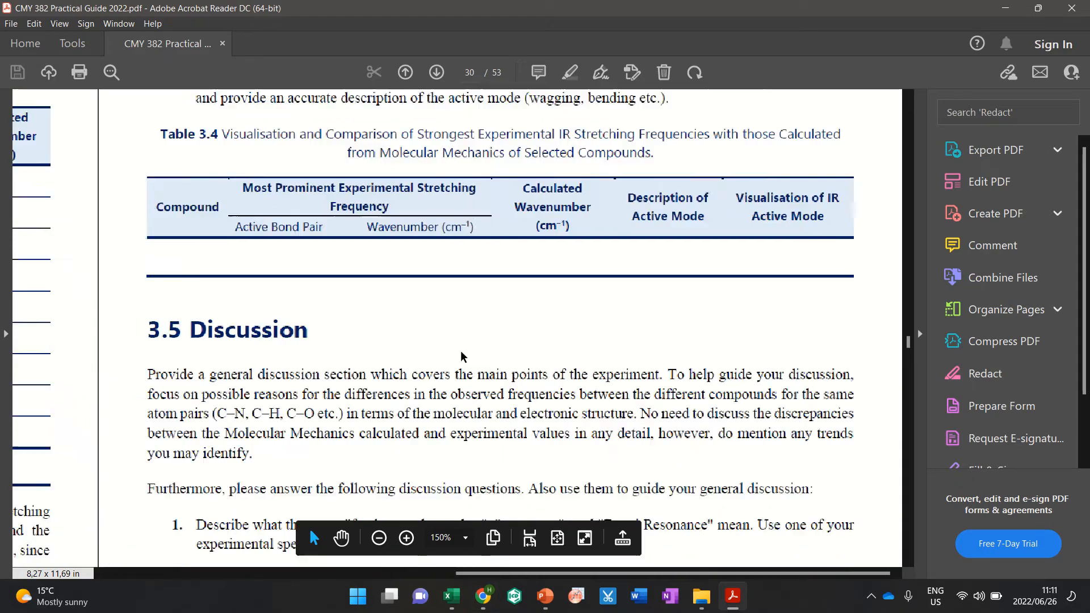
Return to Figure 3.1 in the guide and review how the vibration modes are illustrated
ctrl+scroll(461, 351, down, 3)
ctrl+scroll(461, 351, down, 3)
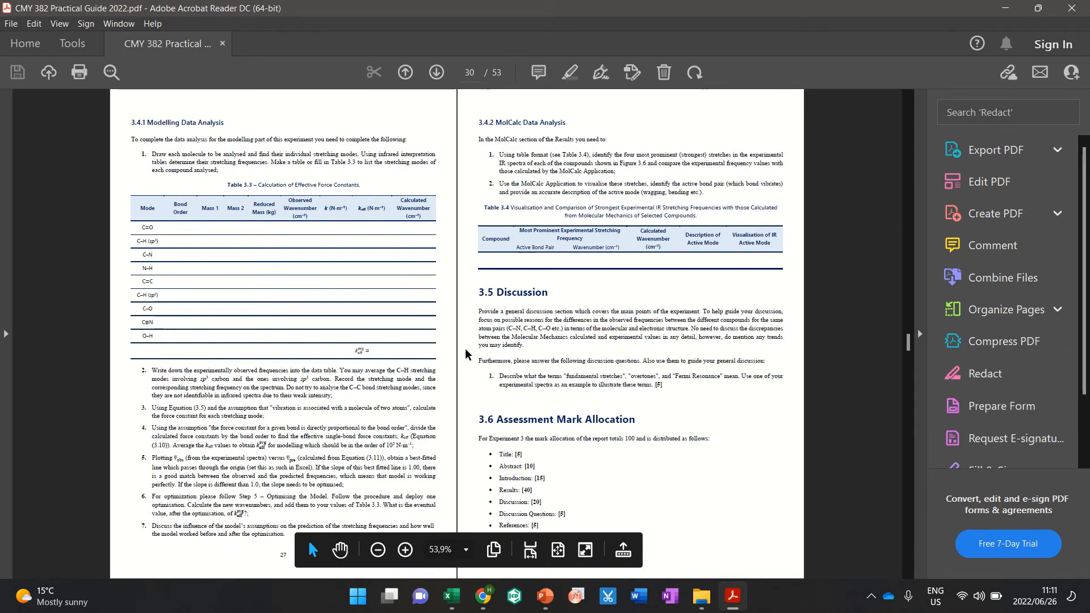
scroll(465, 354, up, 15)
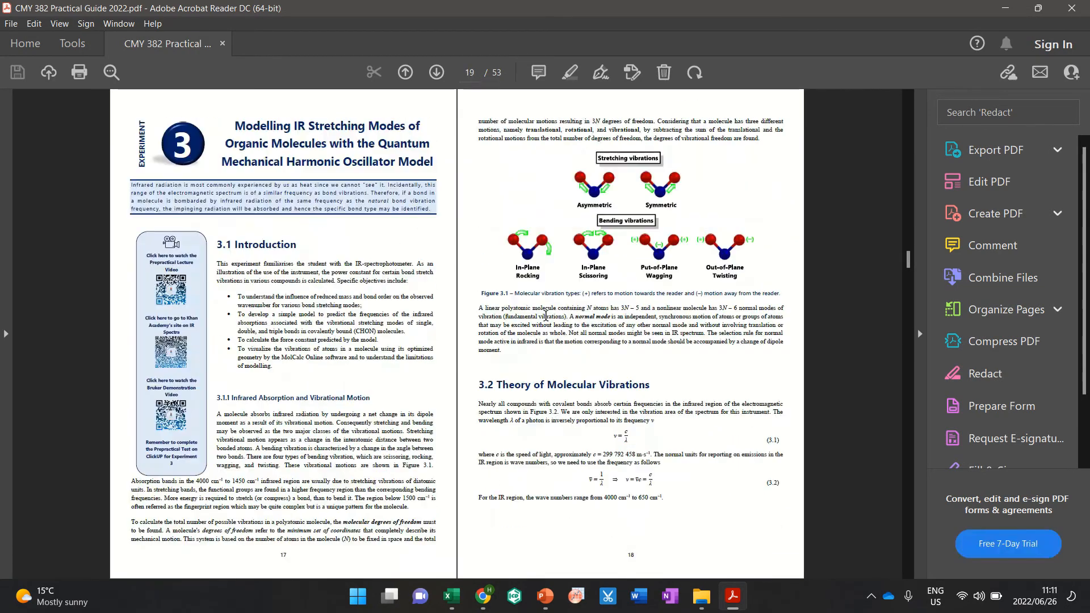
ctrl+scroll(652, 245, up, 2)
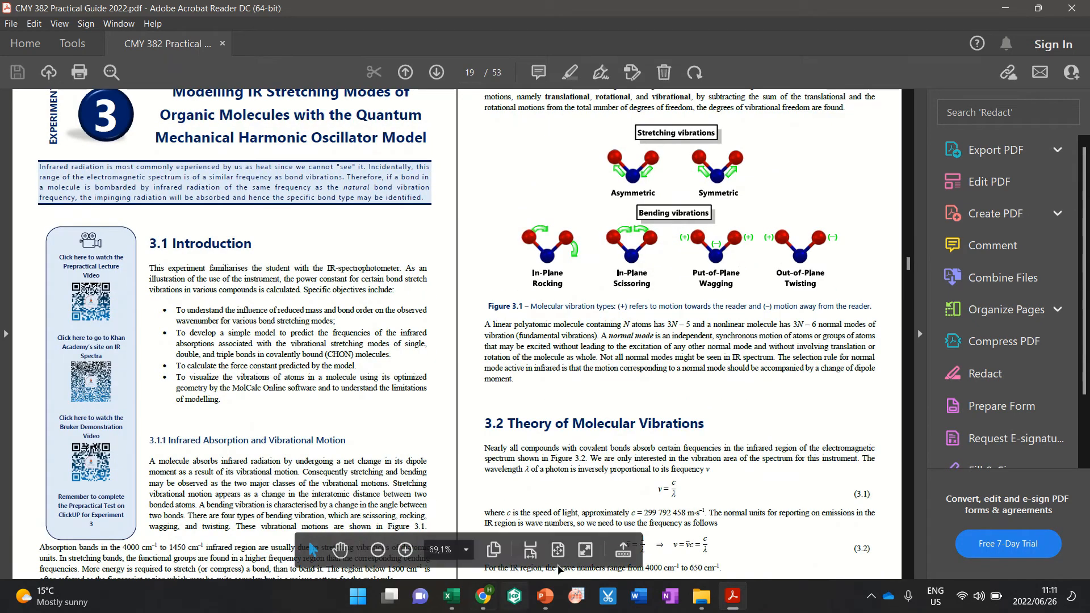
Switch to MolCalc and capture the region around the acetone model to the clipboard with Sniptool
click(553, 603)
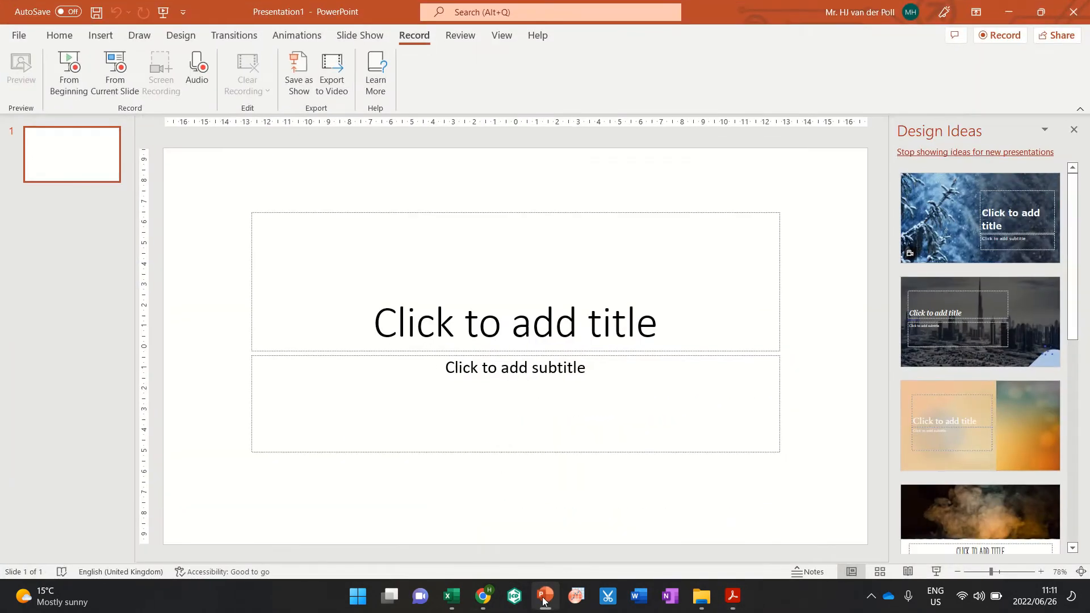
click(483, 597)
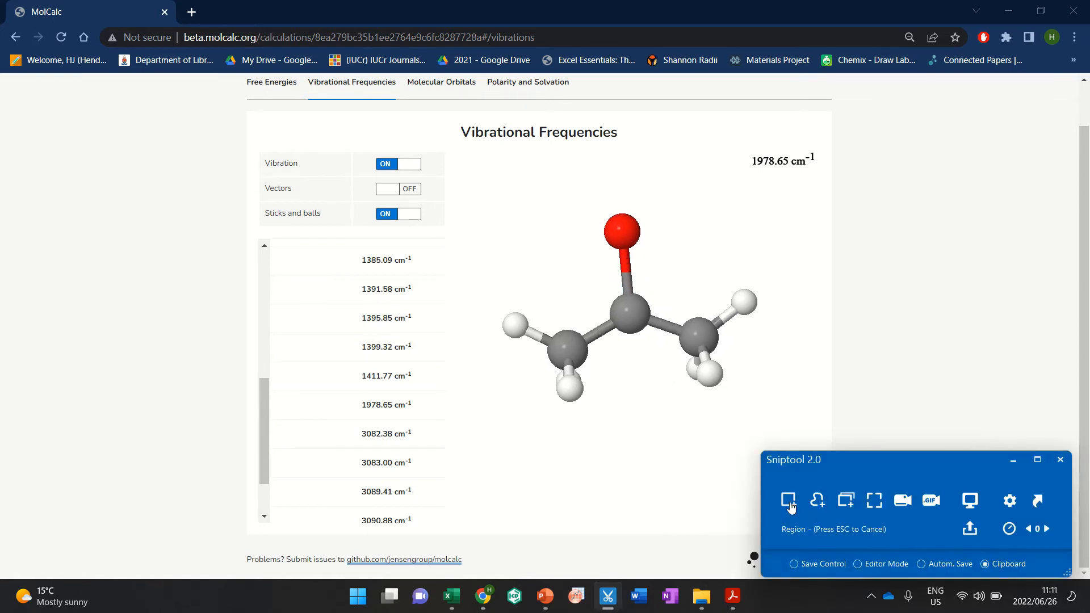
click(789, 502)
drag(488, 212, 803, 437)
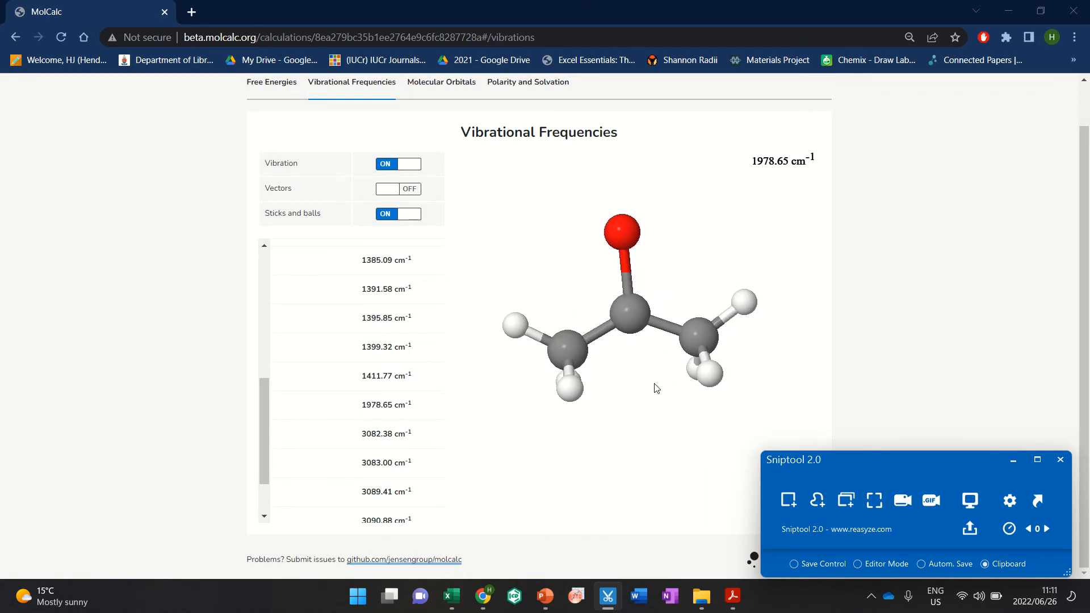
Stop the vibration animation in MolCalc, enable the vectors, and turn the vibration back on
click(387, 164)
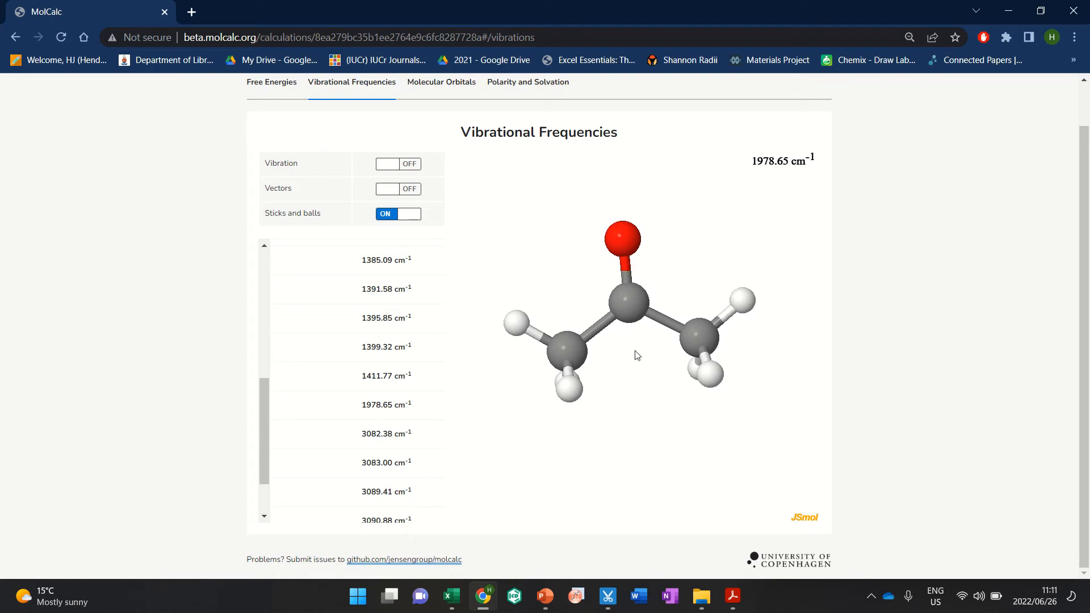
scroll(587, 328, up, 3)
scroll(868, 176, up, 2)
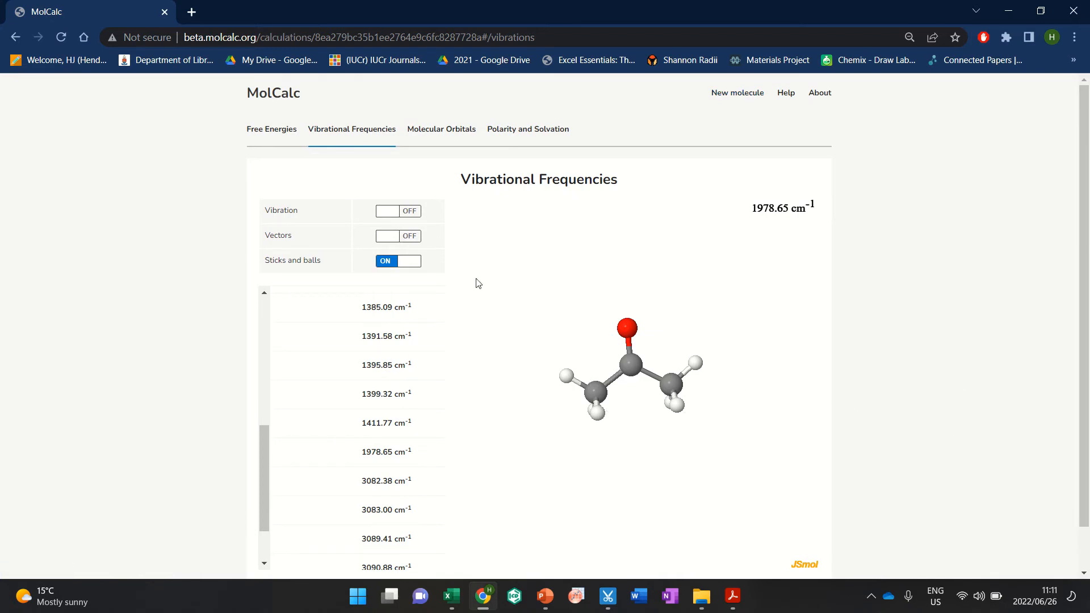
click(407, 241)
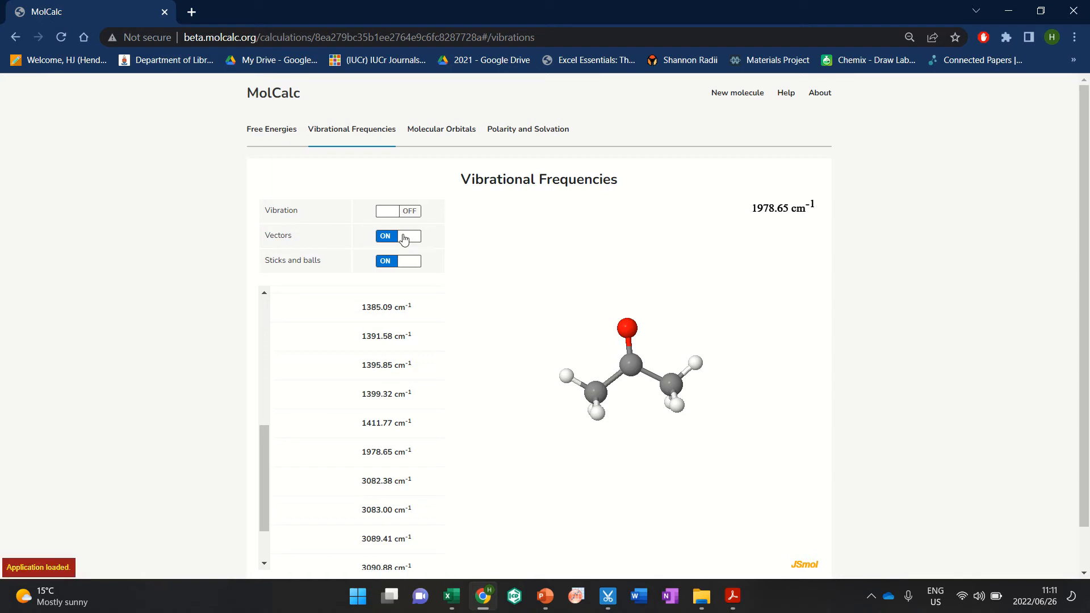
click(413, 212)
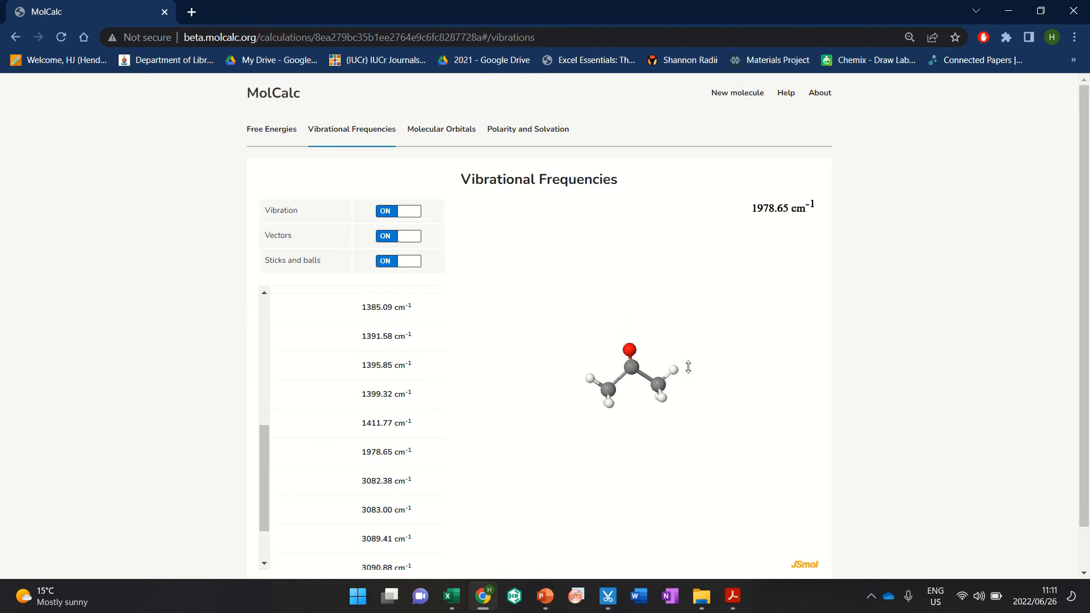
Enlarge and rotate the acetone model, and display the 1391.58 cm⁻¹ vibration with its vectors
scroll(689, 367, up, 5)
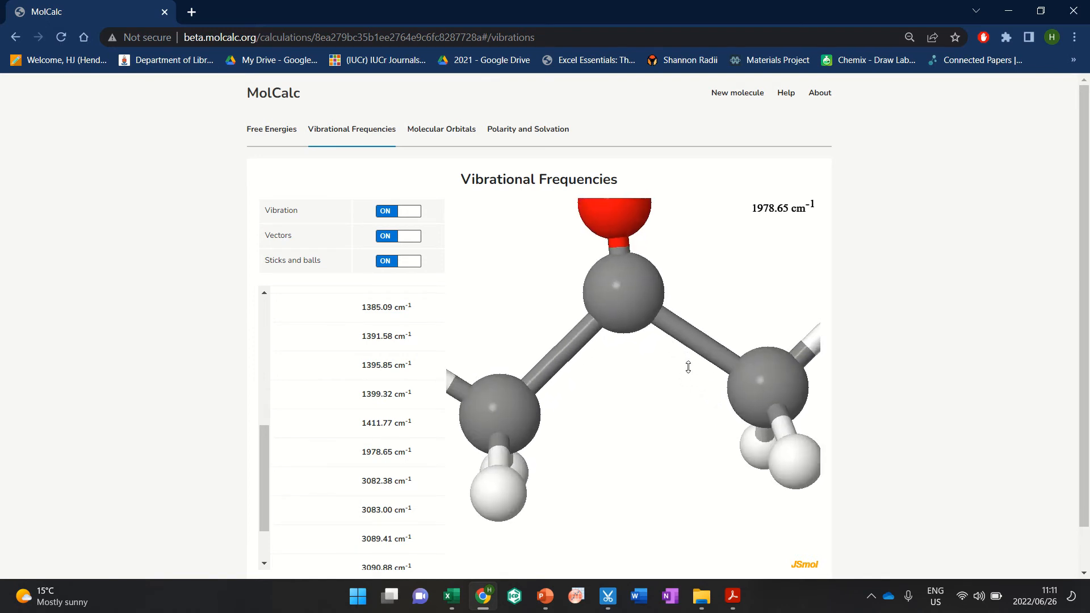
scroll(689, 366, down, 2)
drag(689, 367, 774, 375)
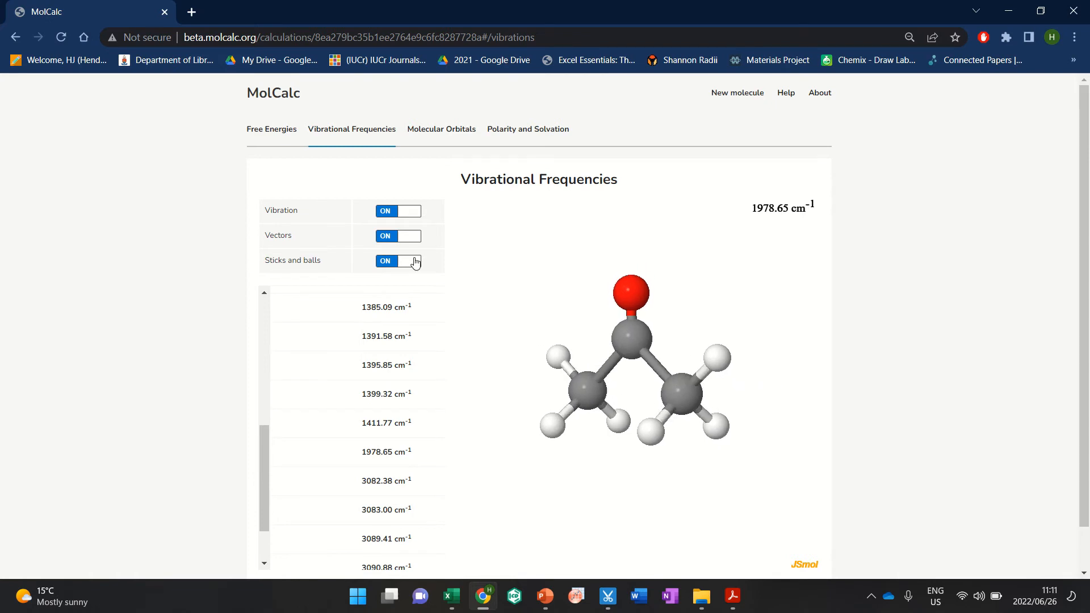
click(431, 336)
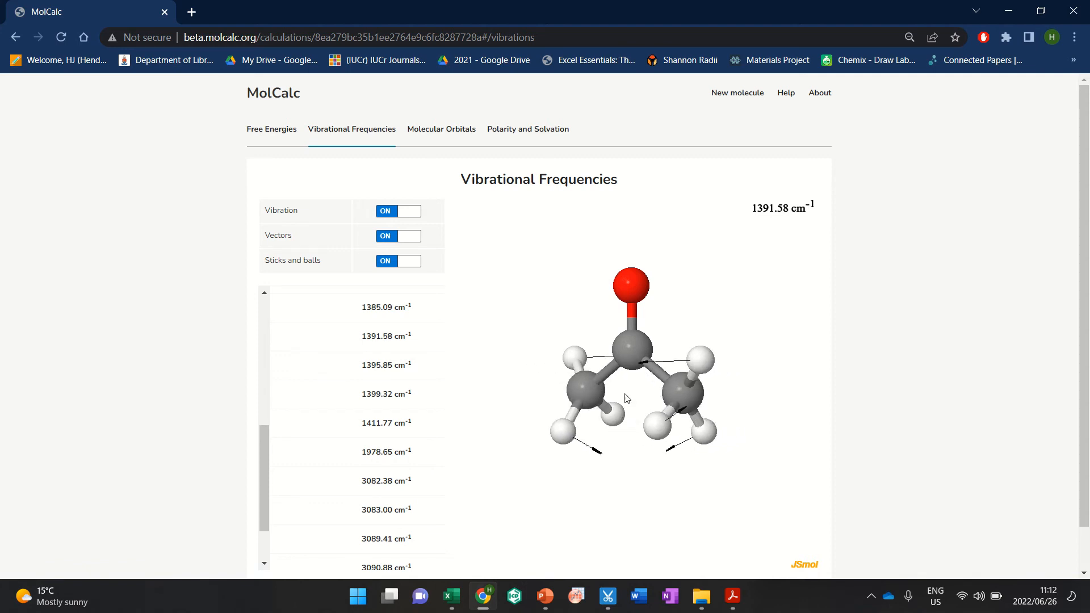
Rotate the acetone model to spread its methyl groups, and switch to Excel to inspect the acetone IR spectrum
drag(749, 405, 522, 389)
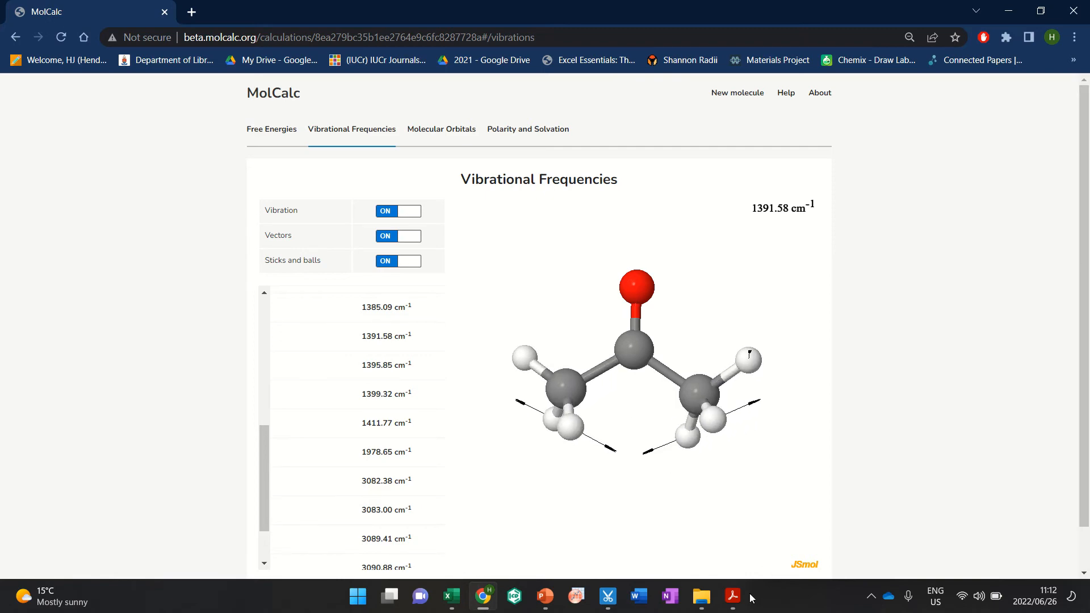
click(452, 597)
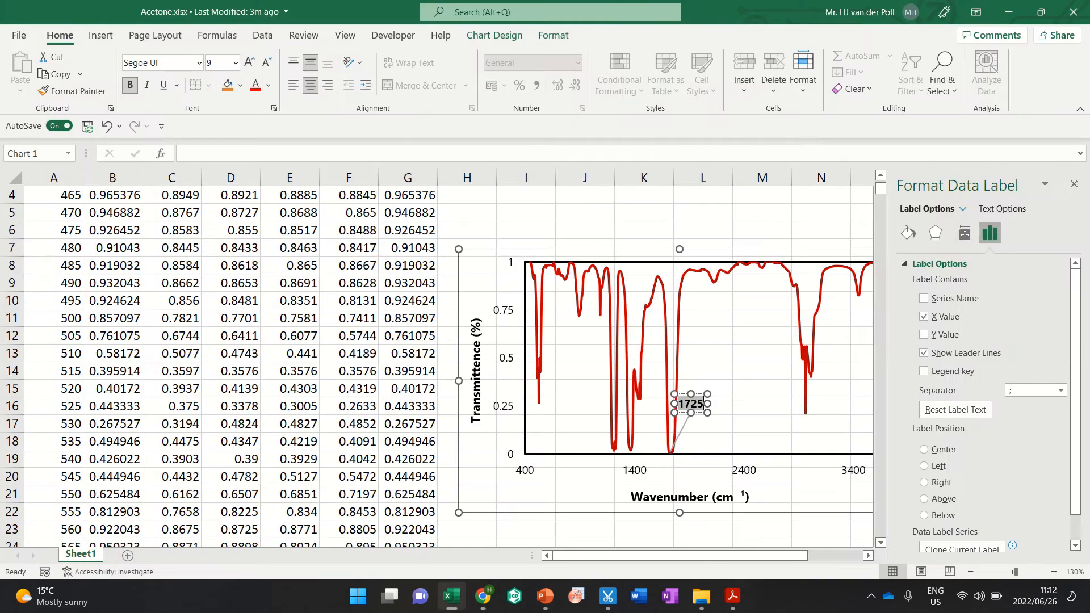
click(806, 401)
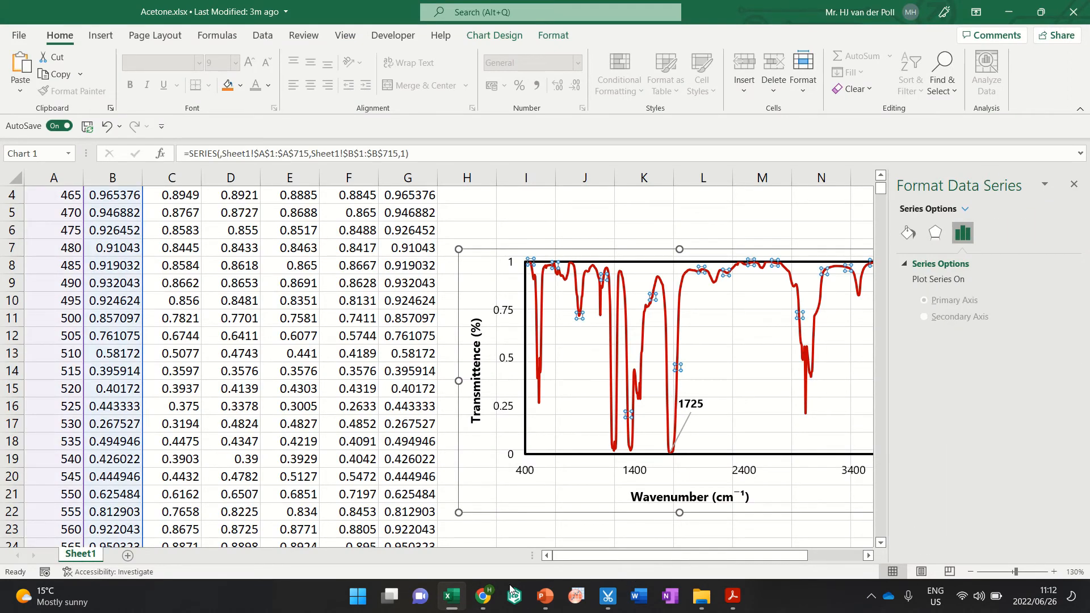
Return to MolCalc and view acetone's high-frequency vibrations one by one, from 3082.38 up to 3180.48 cm⁻¹
click(483, 597)
scroll(395, 482, down, 1)
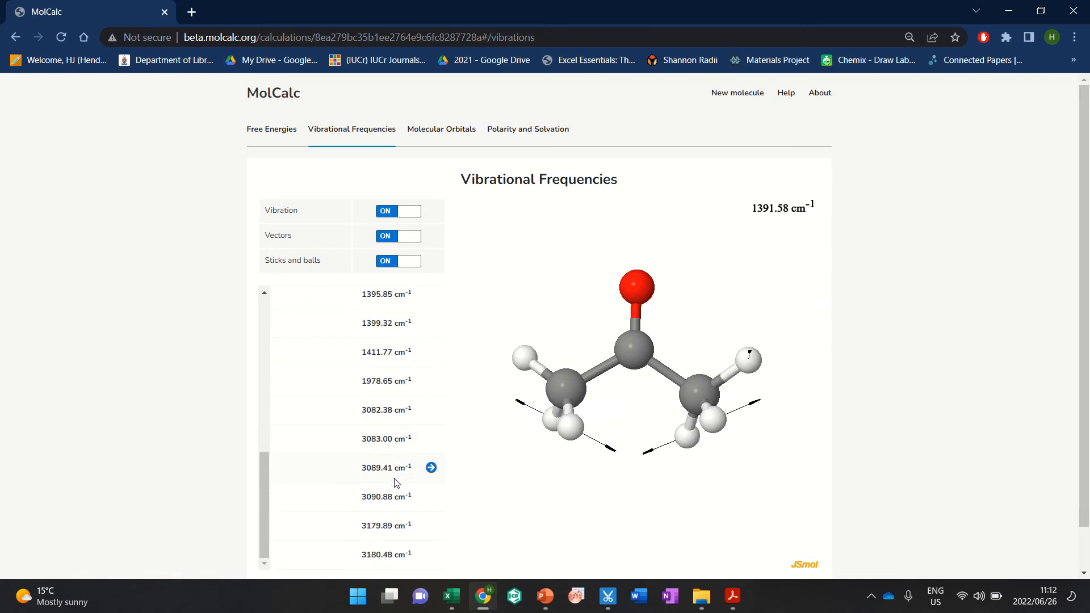
click(431, 412)
click(431, 439)
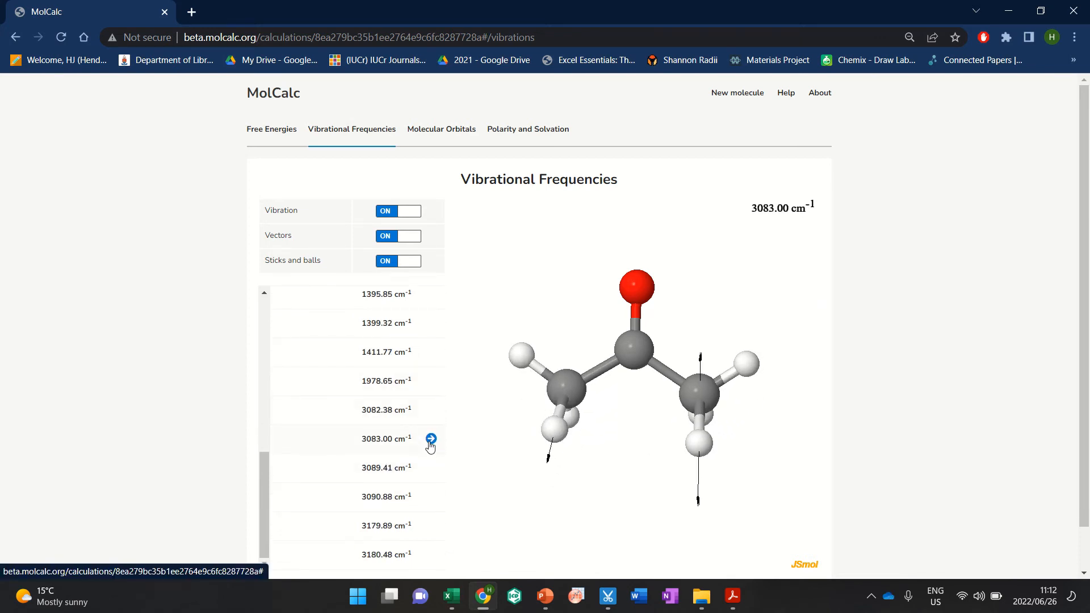
click(431, 468)
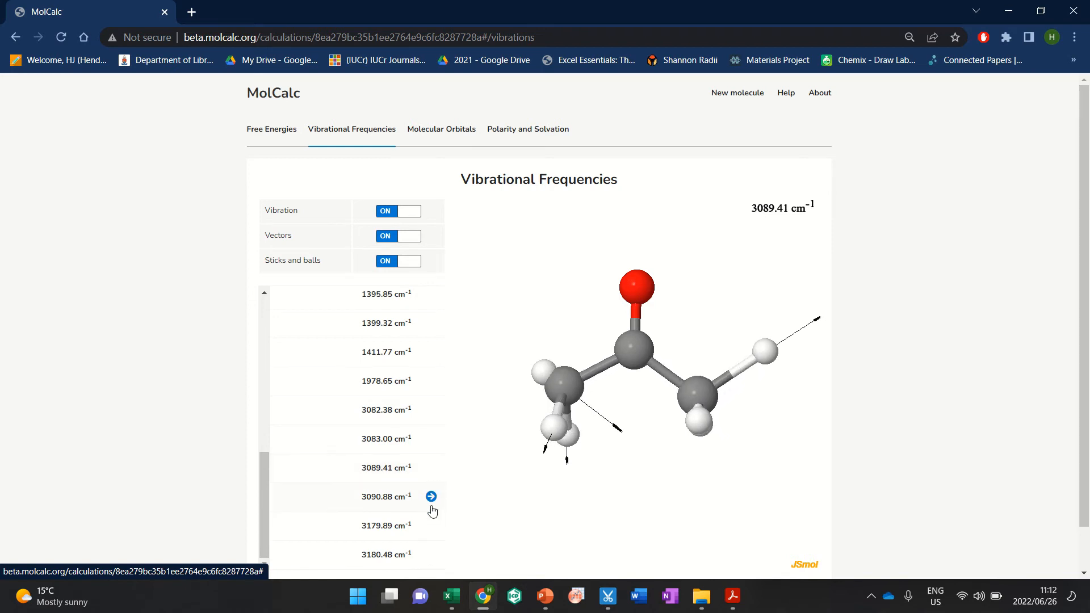
click(431, 496)
click(431, 526)
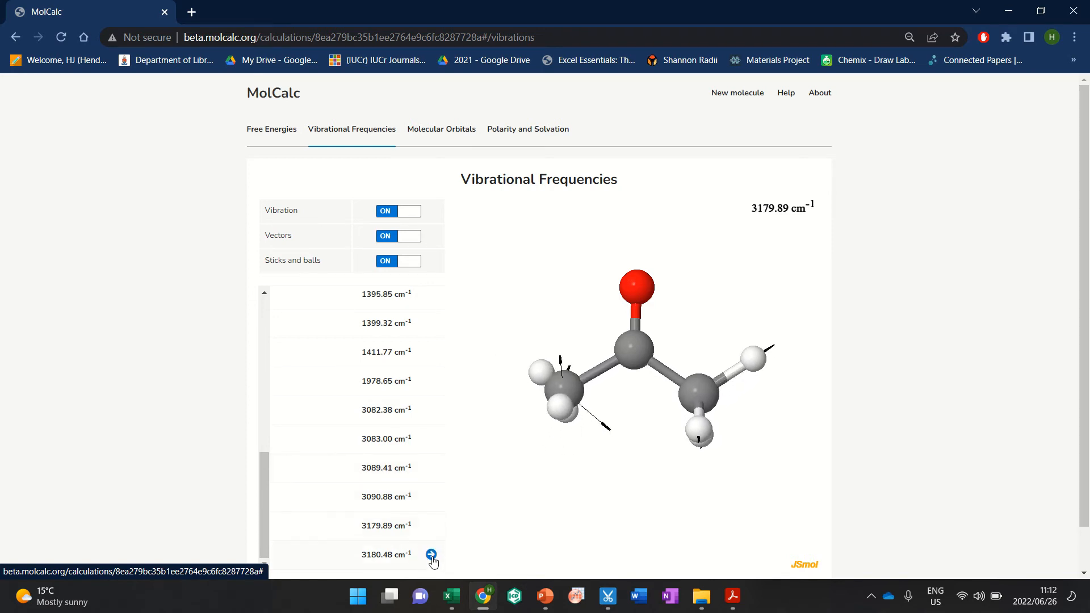
click(432, 555)
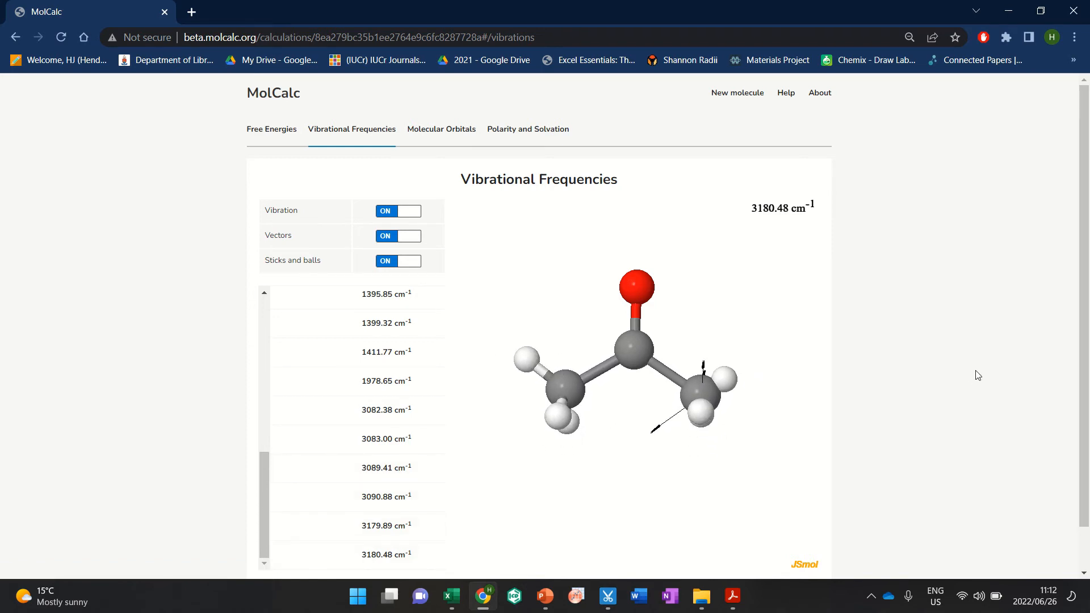
Compare the C–H vibrations again from 3089.41 up to 3180.48 cm⁻¹ and back down to 3082.38 cm⁻¹
scroll(982, 372, down, 1)
click(432, 420)
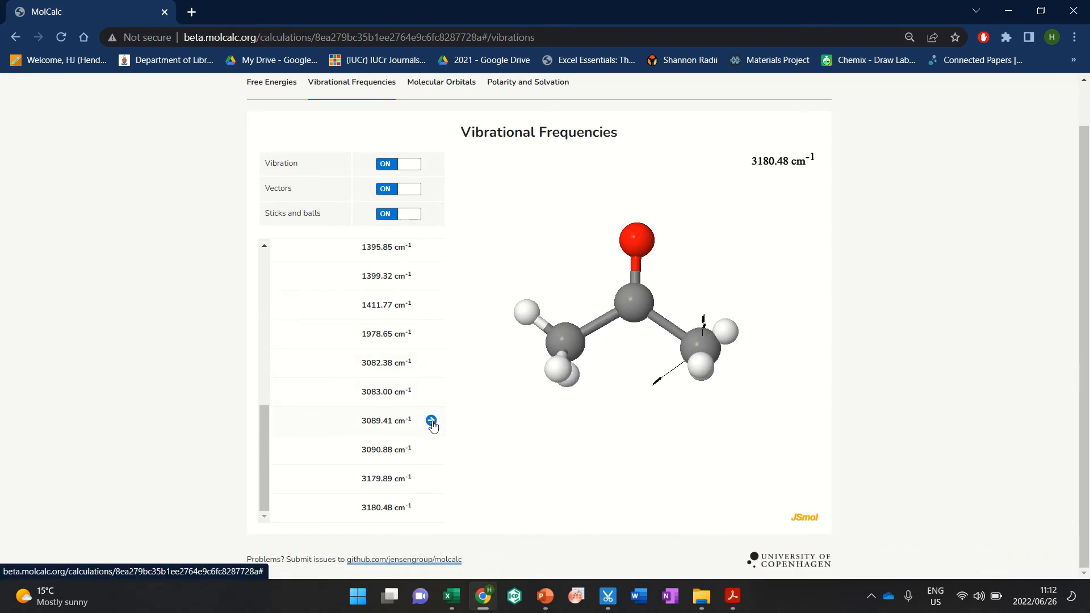
click(432, 450)
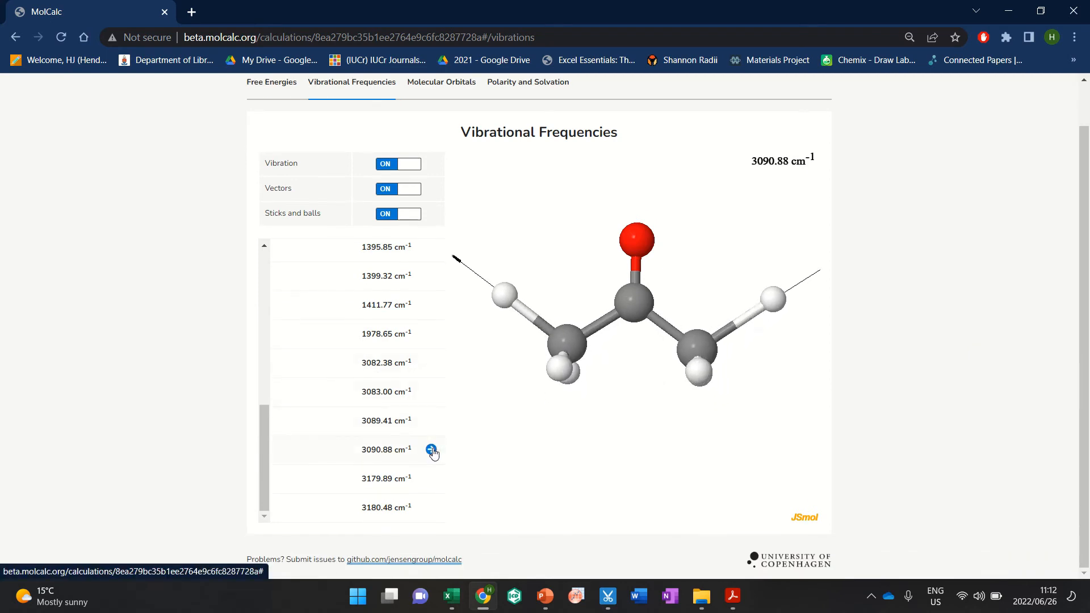
click(431, 479)
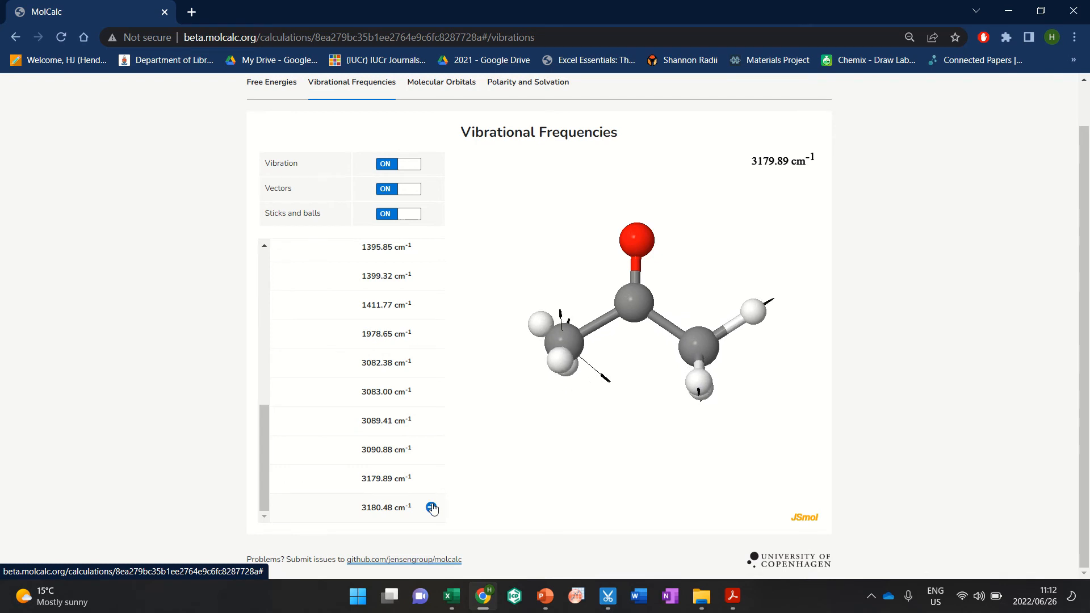
click(432, 507)
click(432, 479)
click(432, 449)
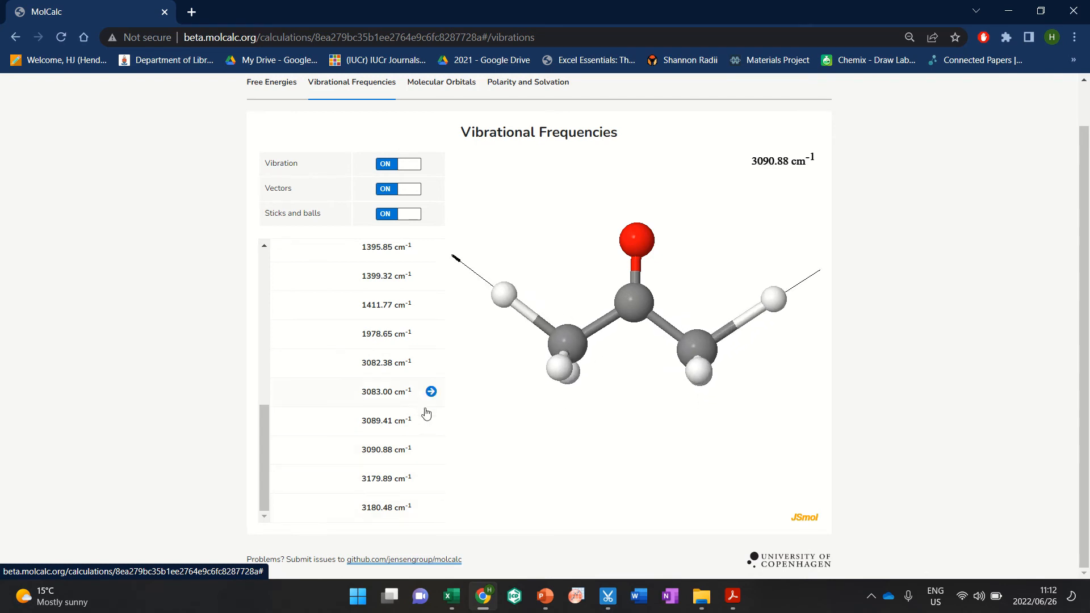
click(432, 421)
click(432, 392)
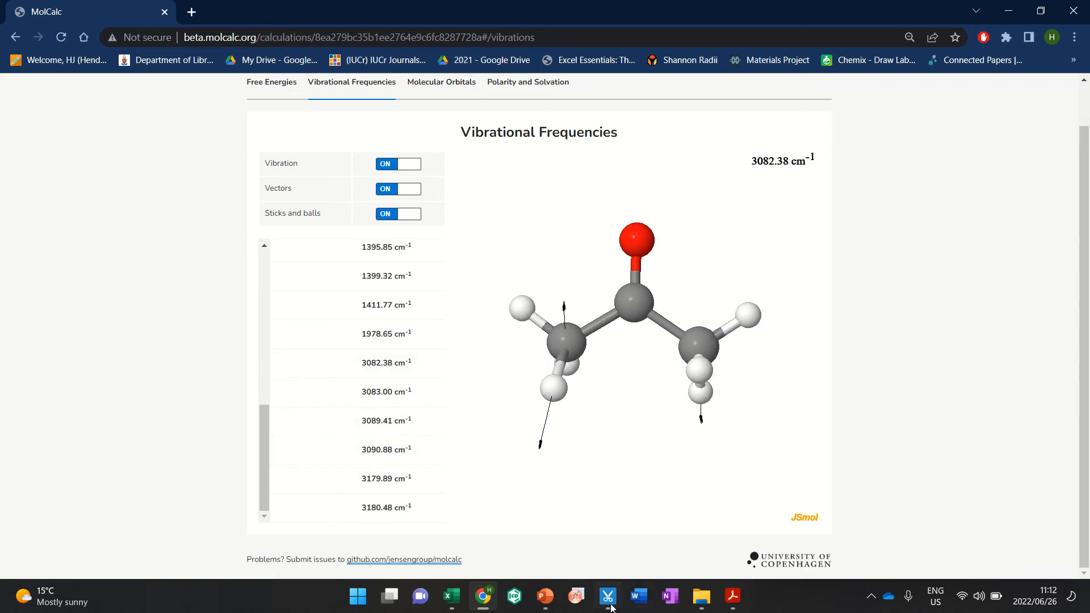
Switch to the practical guide in Acrobat Reader and review section 3.4.2 with the Table 3.4 requirements
click(733, 596)
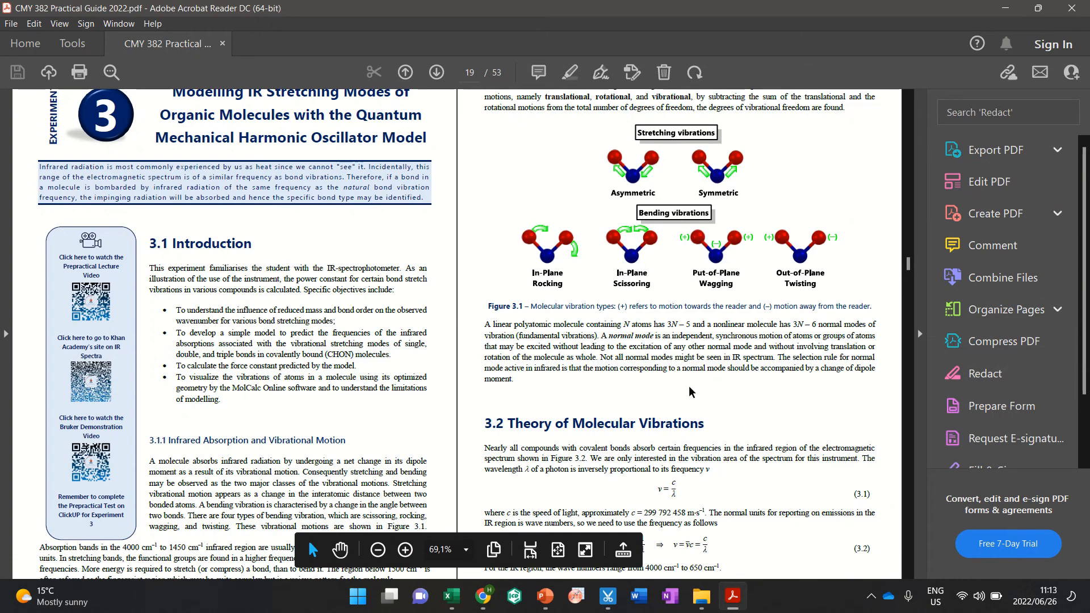
ctrl+scroll(689, 392, down, 3)
scroll(690, 392, down, 10)
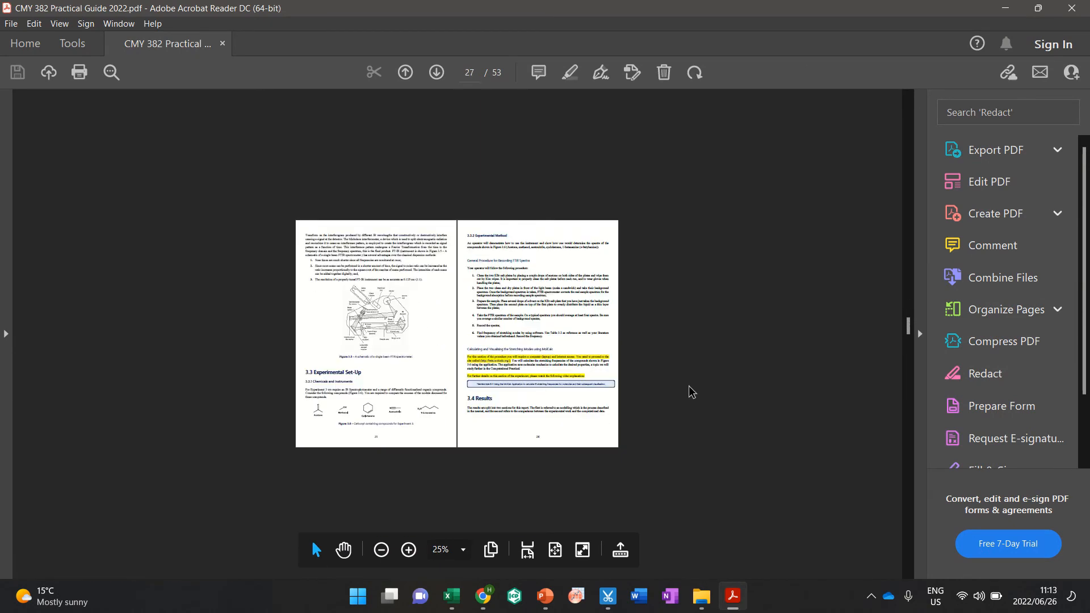
scroll(691, 392, down, 3)
ctrl+scroll(676, 318, up, 3)
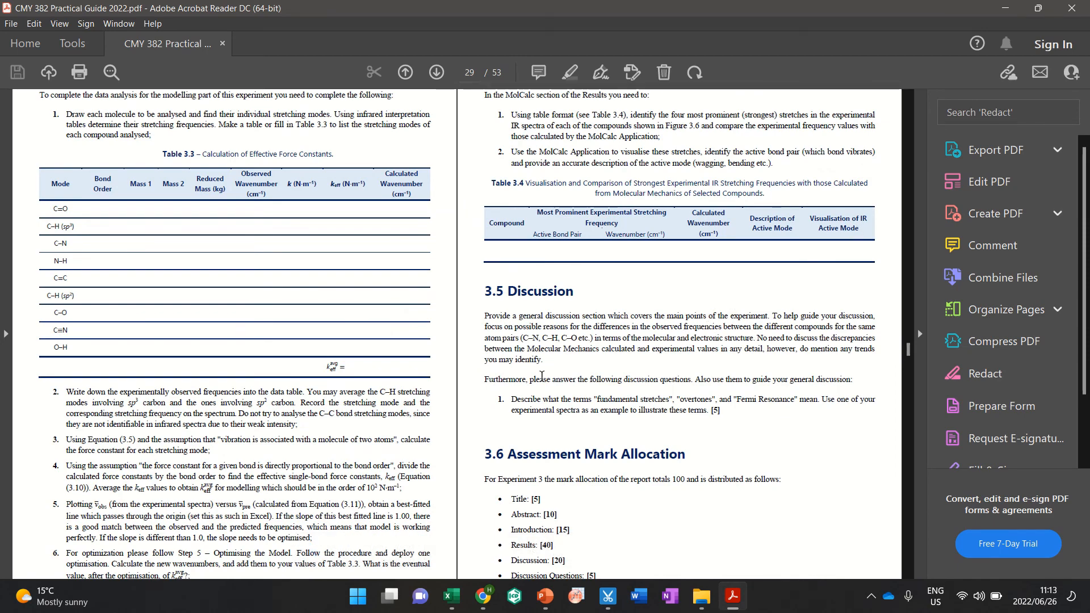
ctrl+scroll(565, 365, down, 1)
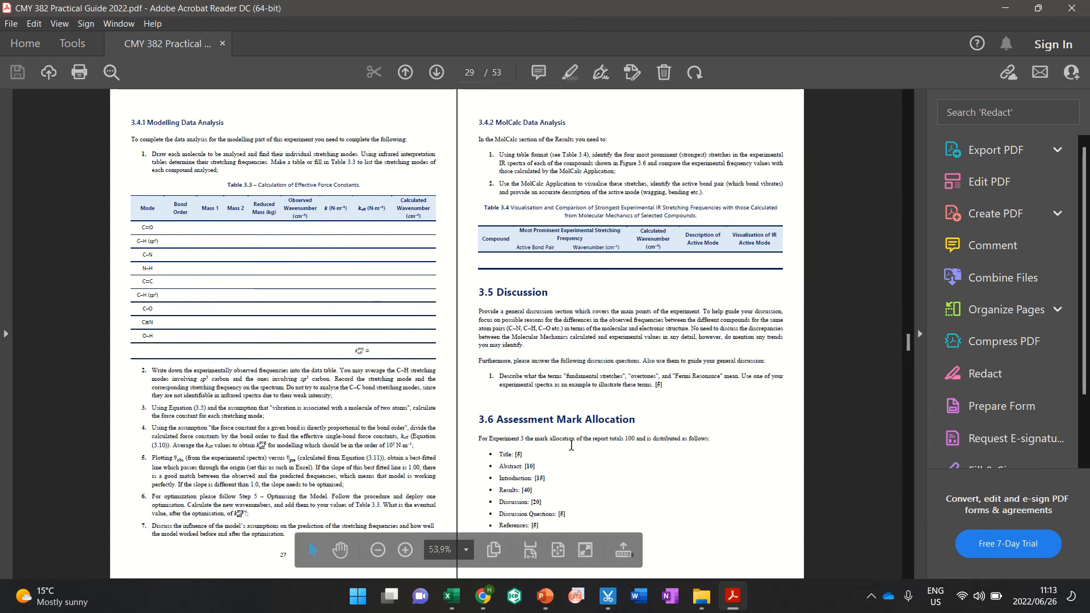
Switch to Excel, view the whole acetone spectrum, look through its chart elements, and deselect the chart
click(452, 596)
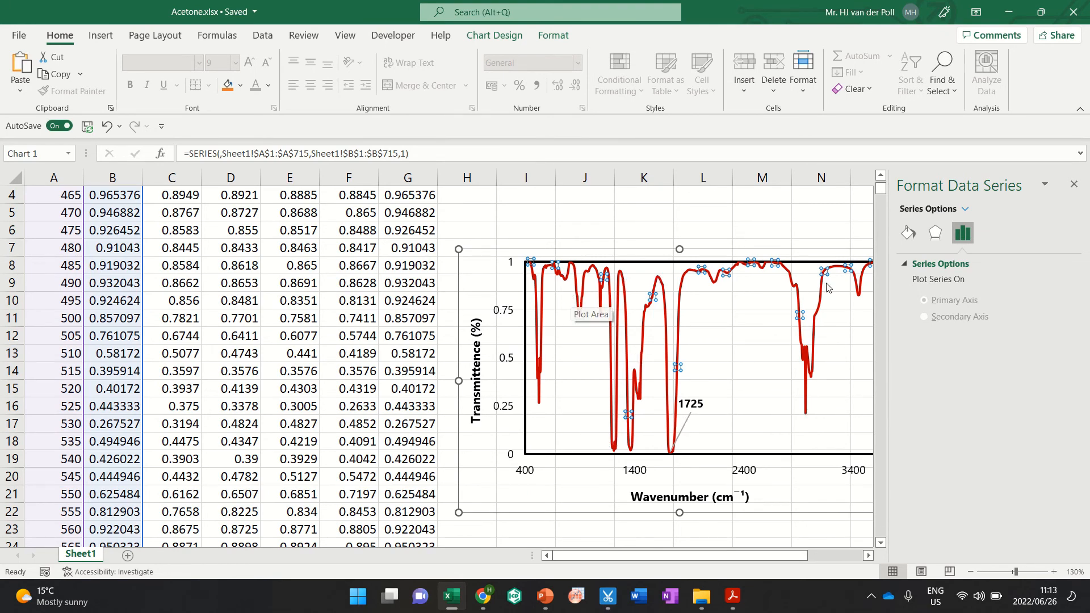
ctrl+scroll(827, 288, down, 1)
click(816, 266)
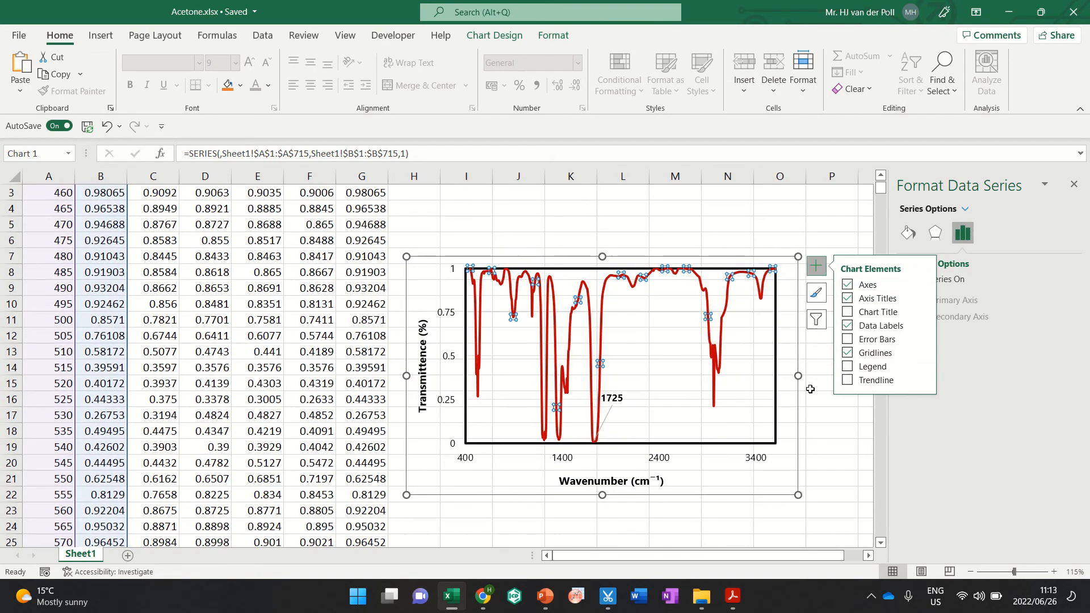
click(855, 460)
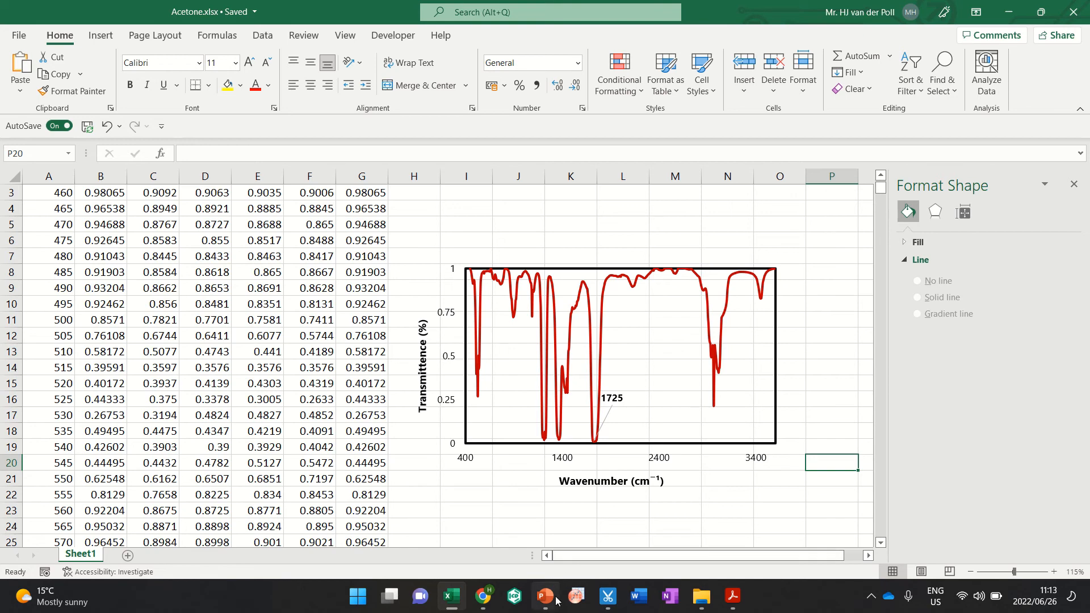
Switch to MolCalc, start a new molecule, and load benzene as the starting structure
click(484, 597)
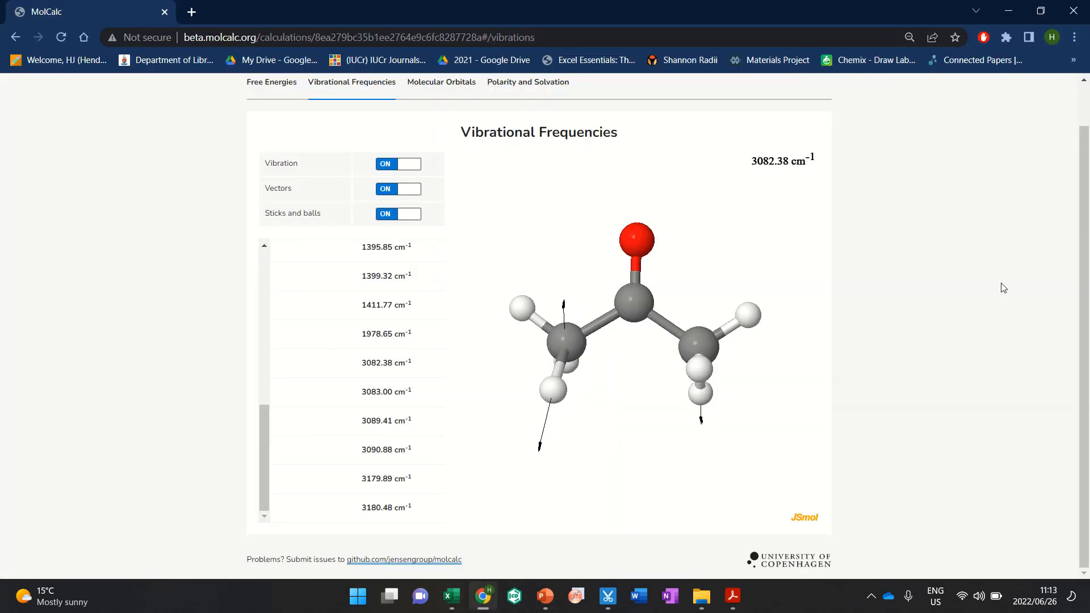
scroll(988, 284, up, 2)
click(740, 94)
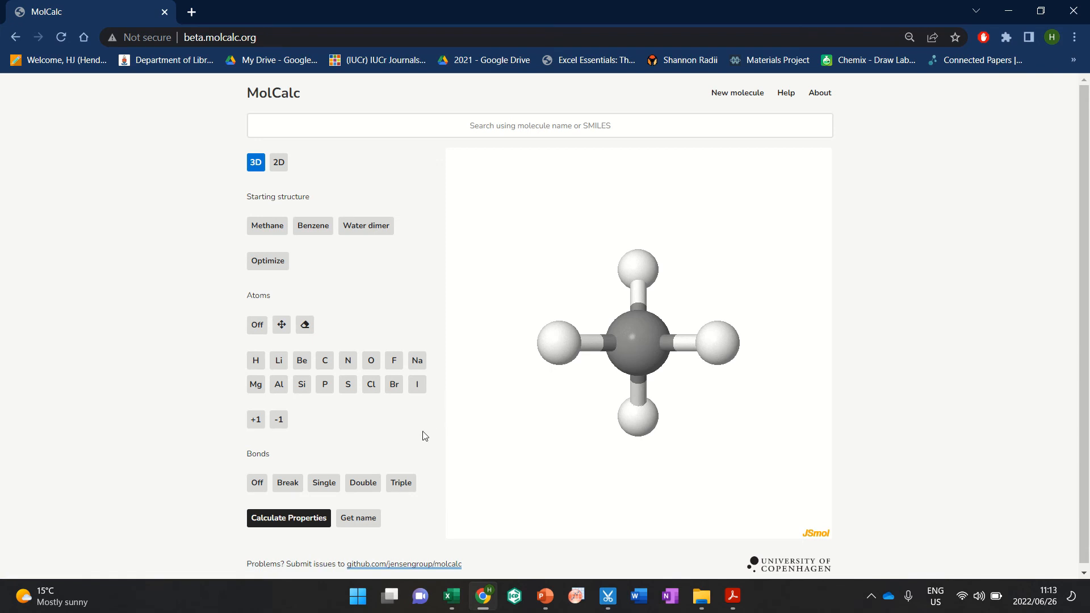
drag(550, 315, 776, 332)
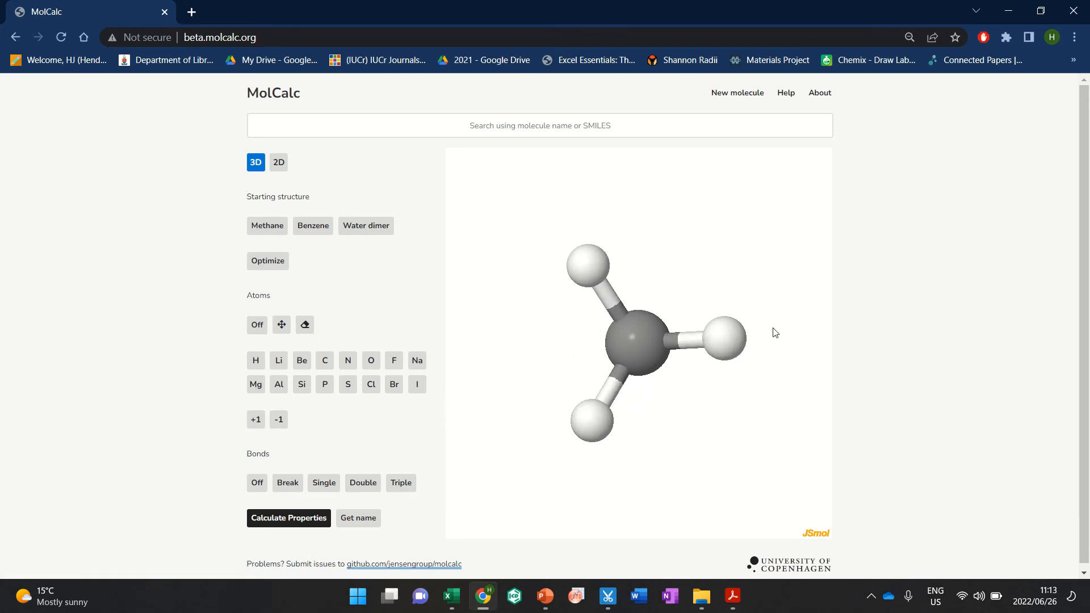
click(308, 230)
Turn two of the benzene ring's double bonds into single bonds to make cyclohexene
click(291, 487)
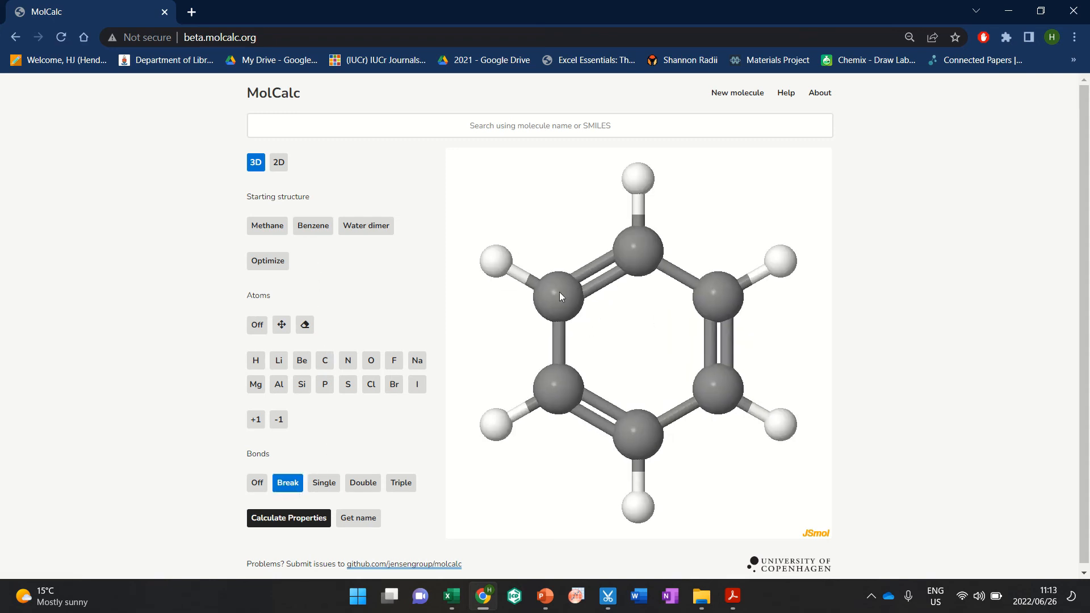
mouse_move(561, 297)
mouse_down()
mouse_move(655, 236)
mouse_move(562, 318)
mouse_up()
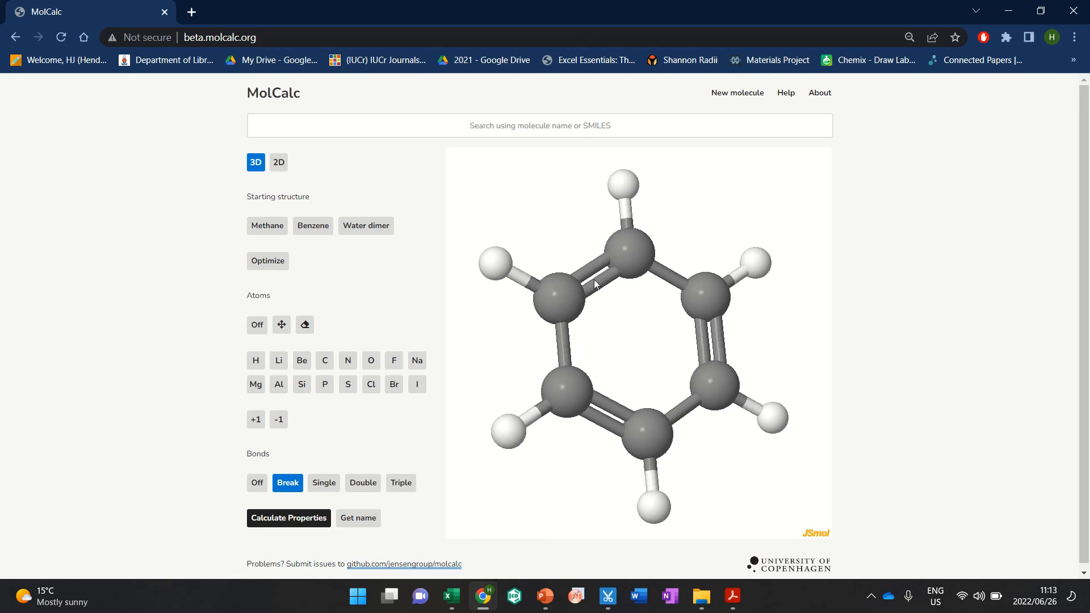
click(321, 487)
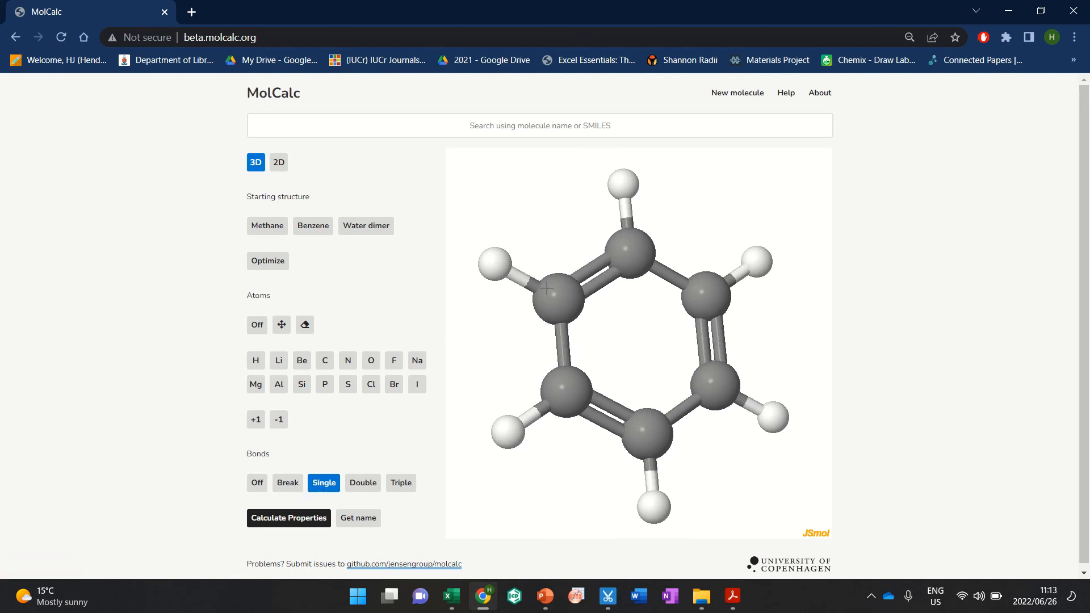
drag(547, 290, 677, 345)
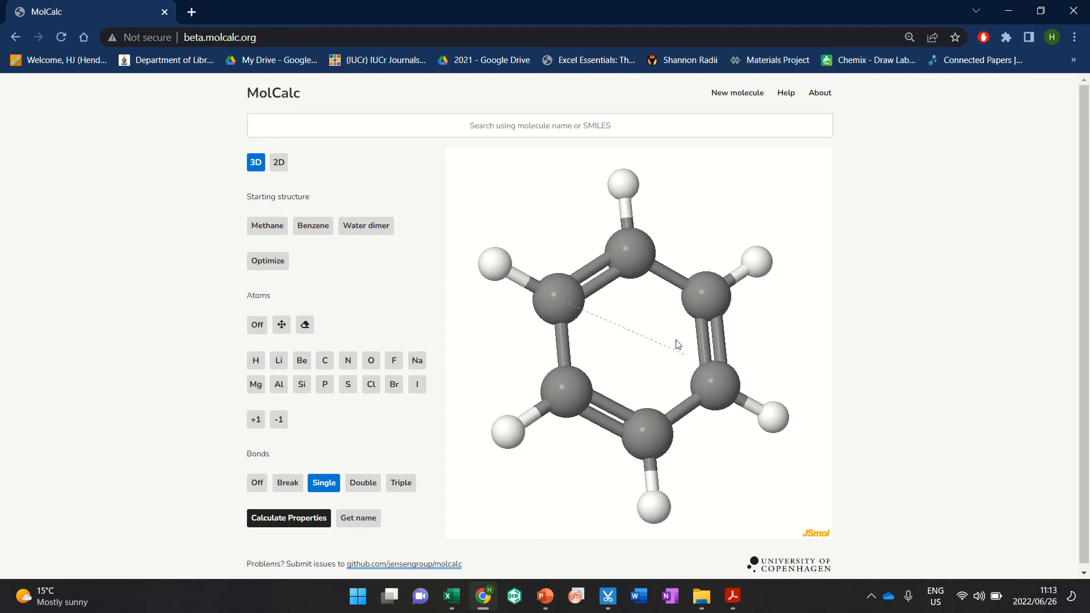
double_click(623, 248)
drag(632, 360, 580, 403)
click(593, 403)
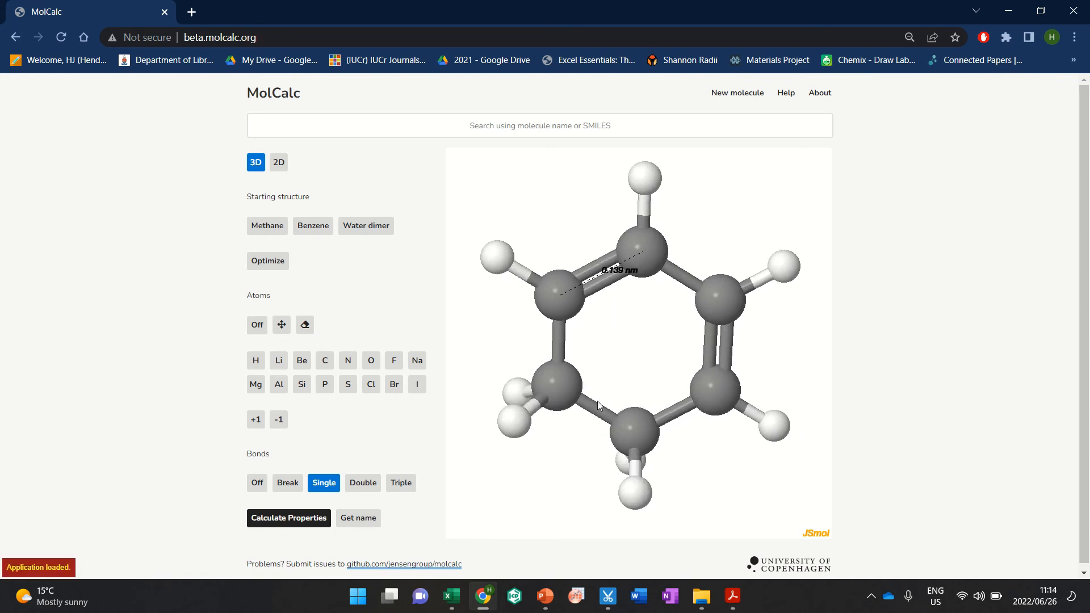
click(599, 269)
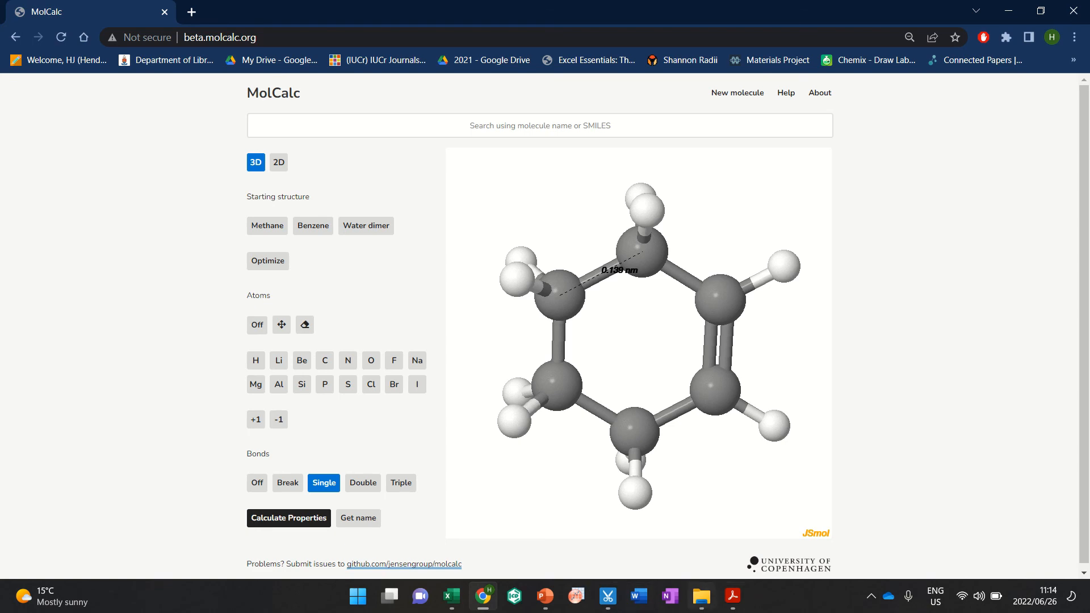
Switch to the guide in Acrobat Reader and review the compound structures in Figure 3.6
click(732, 596)
scroll(651, 389, up, 5)
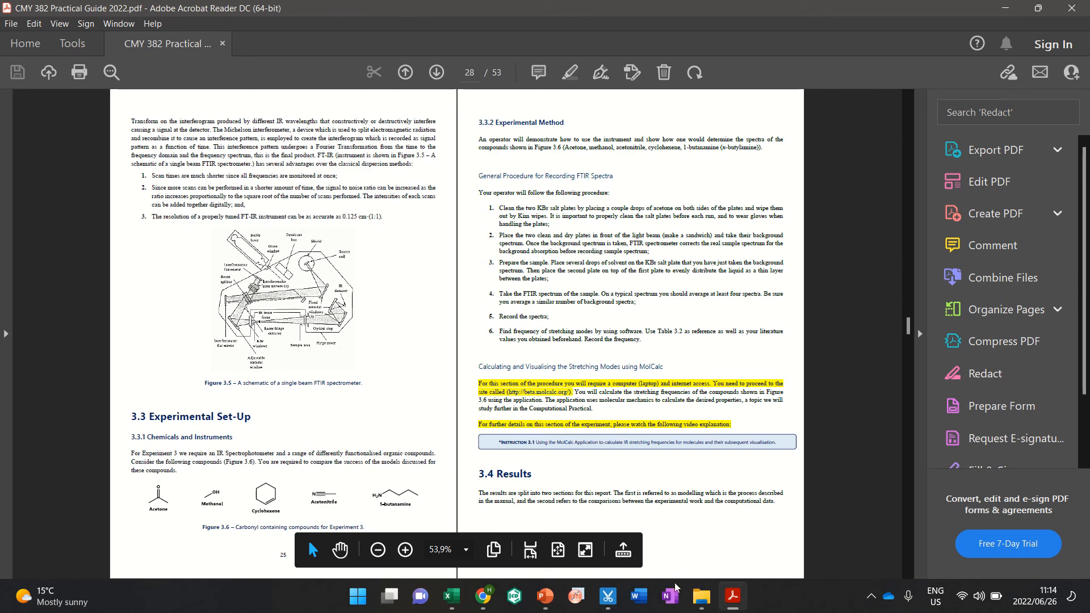
Return to MolCalc, show the cyclohexene ring in the 2D editor with the single bond tool active, and reposition the ring
click(483, 596)
click(284, 162)
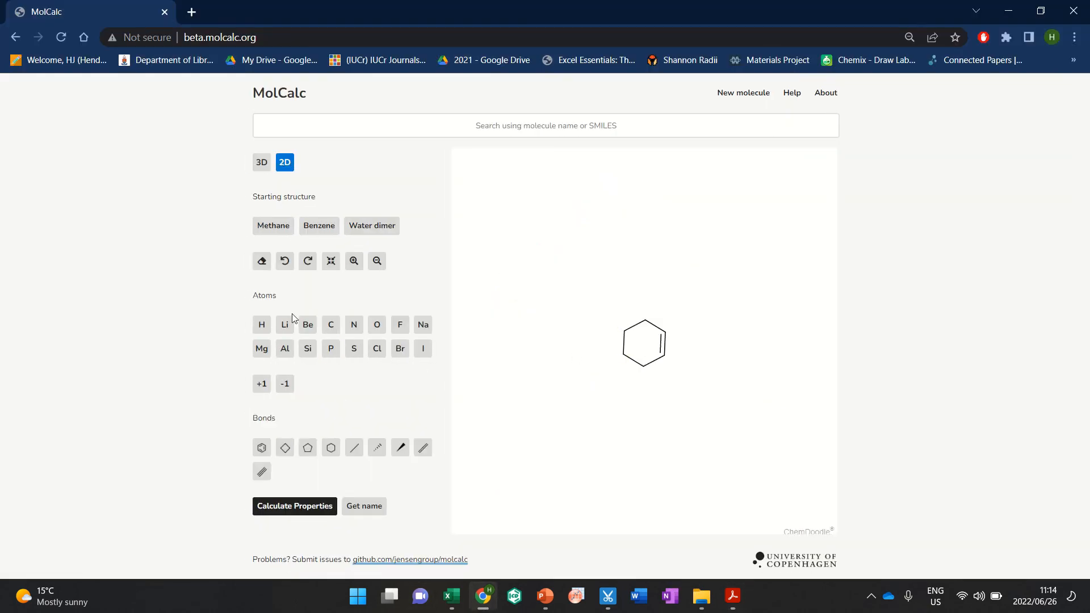
click(354, 447)
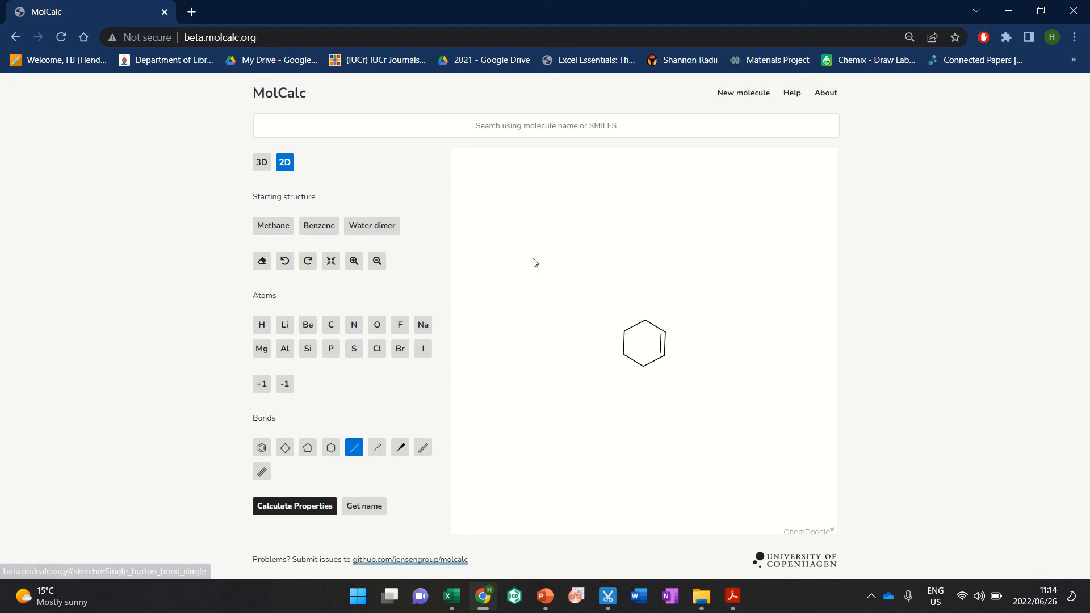
drag(525, 299, 576, 262)
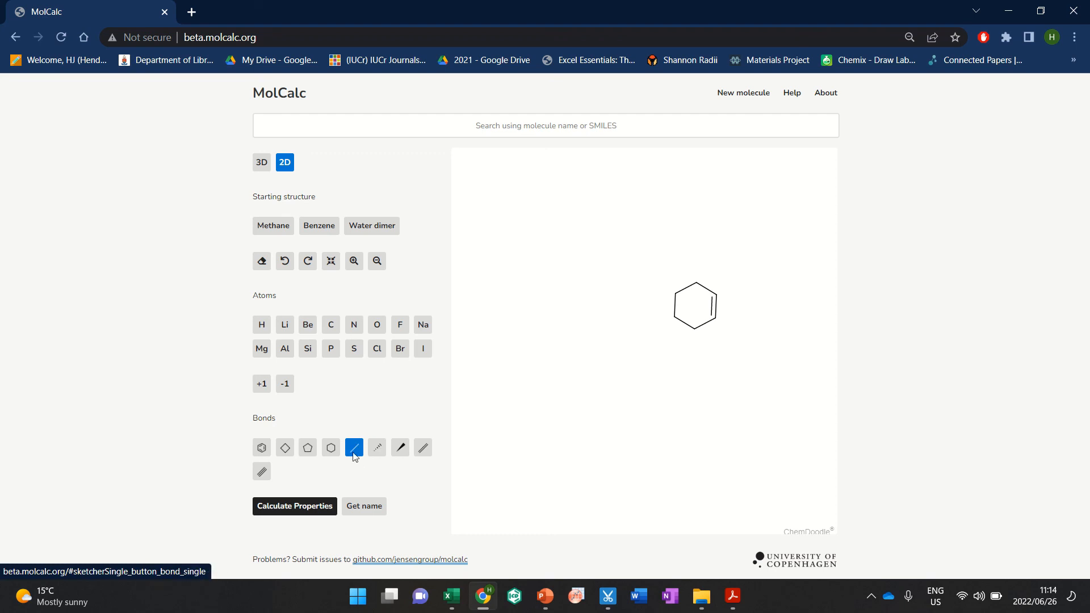
Draw a six-carbon side chain with one double bond on the ring's lowest atom, and optimize the molecule in 3D
drag(689, 331, 687, 366)
click(693, 344)
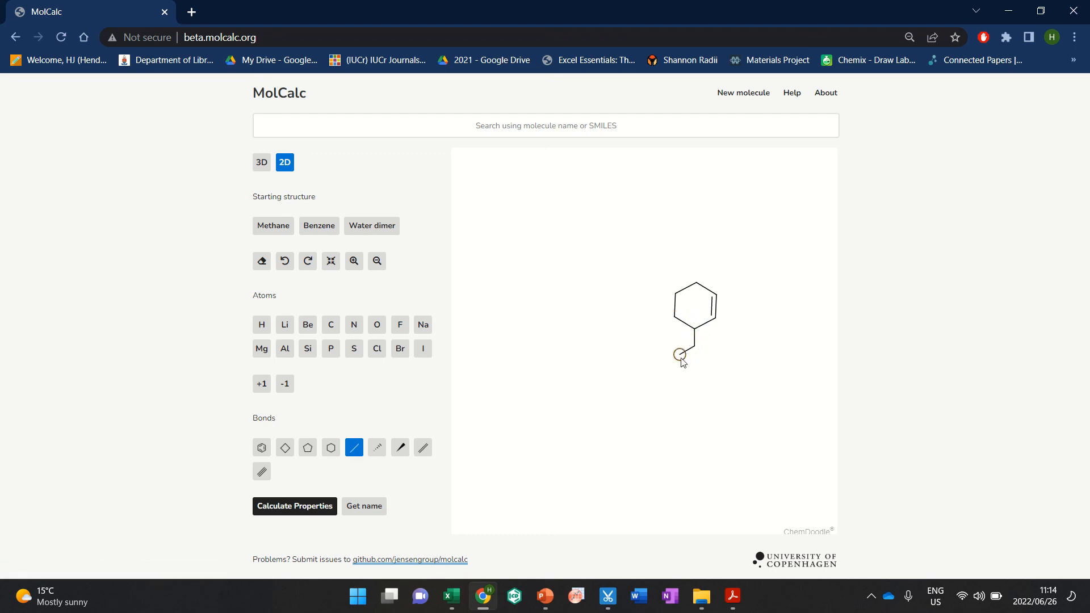
click(679, 355)
click(664, 347)
click(658, 350)
click(651, 354)
click(634, 349)
click(262, 163)
click(265, 265)
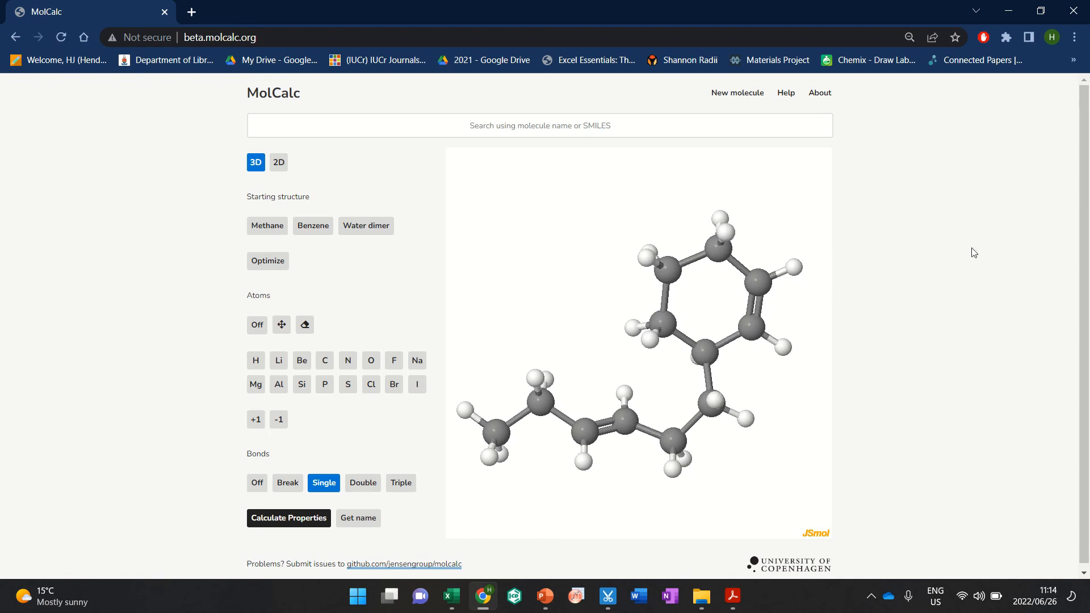
Switch back to the guide in Acrobat Reader and return to the MolCalc Data Analysis section with Table 3.4
click(732, 596)
scroll(613, 370, down, 3)
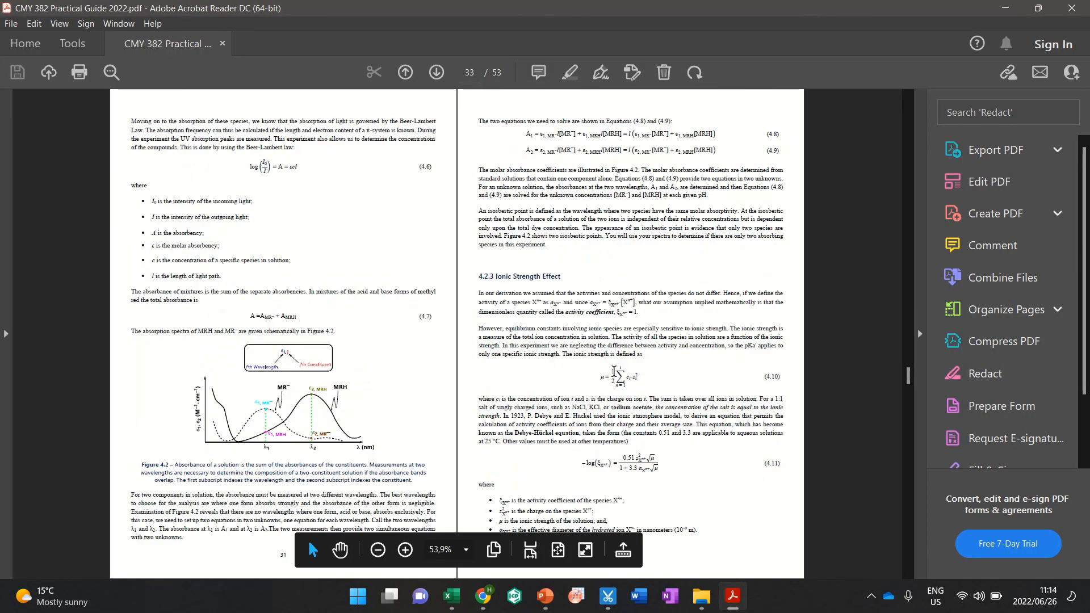
scroll(613, 370, up, 2)
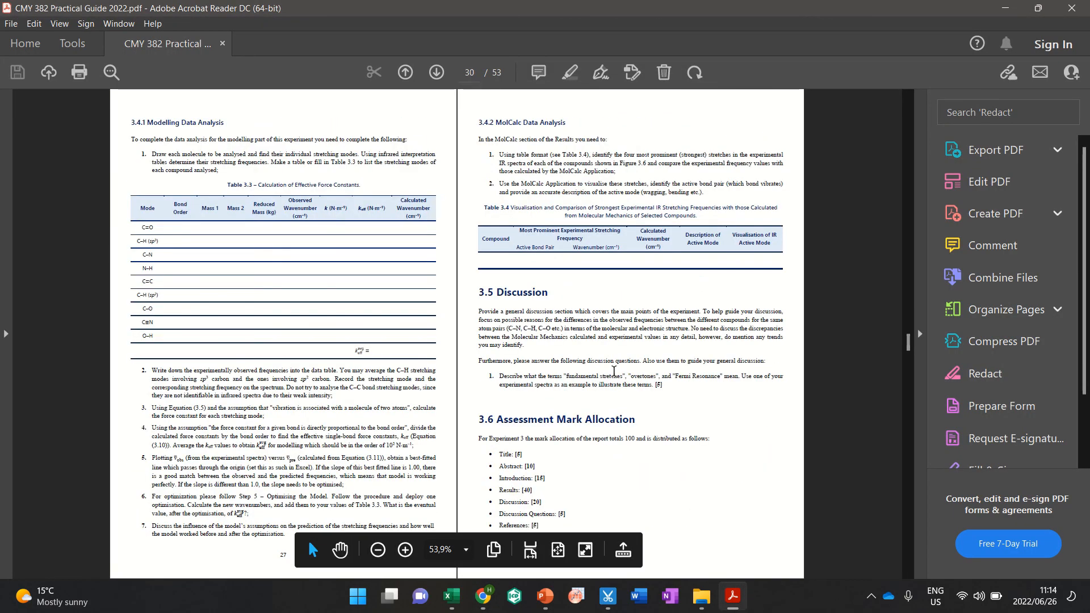